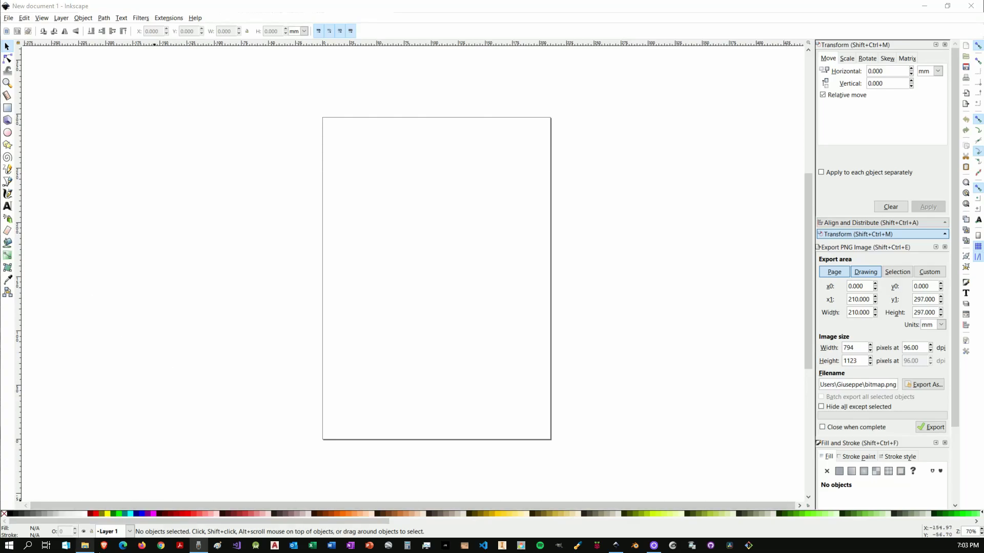
- Start a web search for 'inkscape' in the browser, then close the browser
click(106, 547)
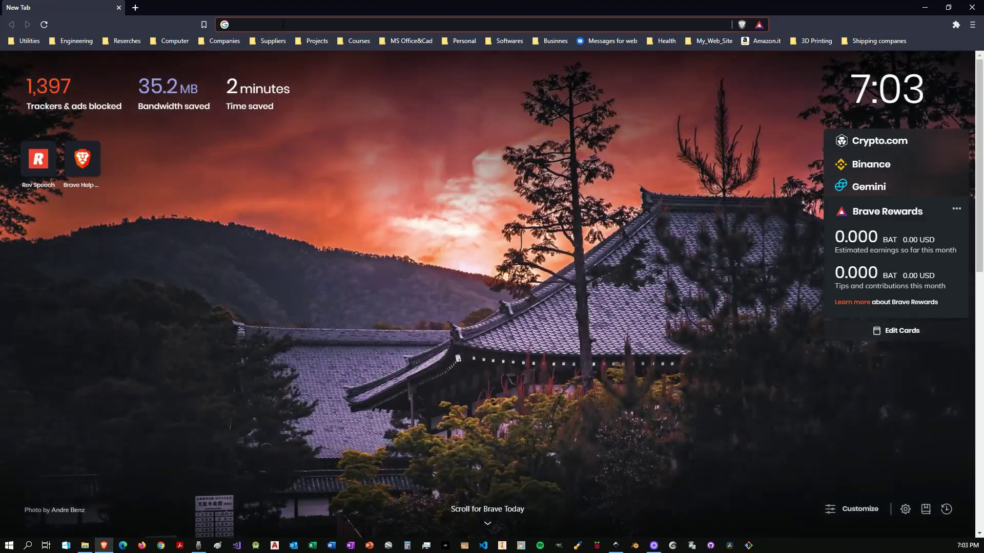
click(283, 24)
text(inkscape.org)
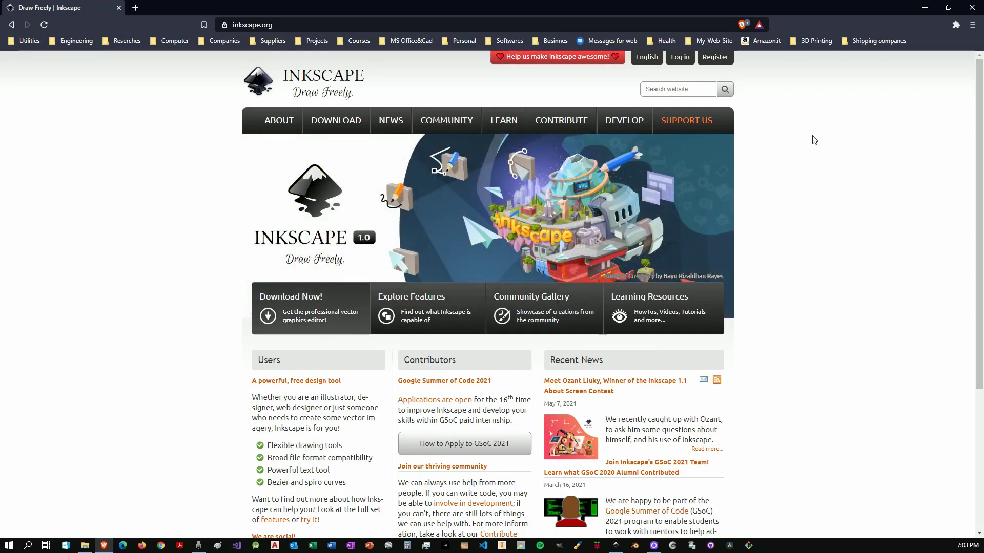
click(975, 10)
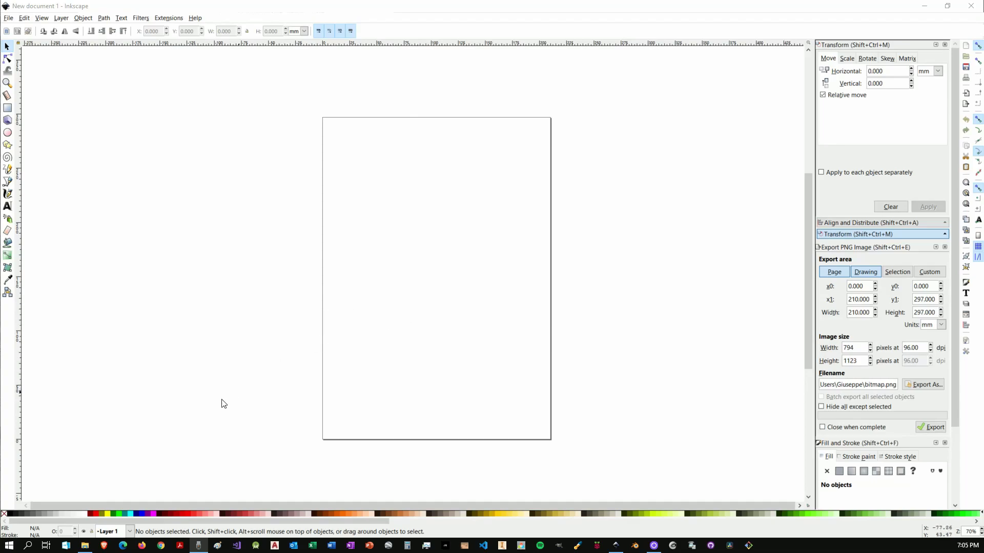
- Copy laserengraver.py and laserengraver_laser.inx from the Inkscape_laser_plugin folder
click(85, 545)
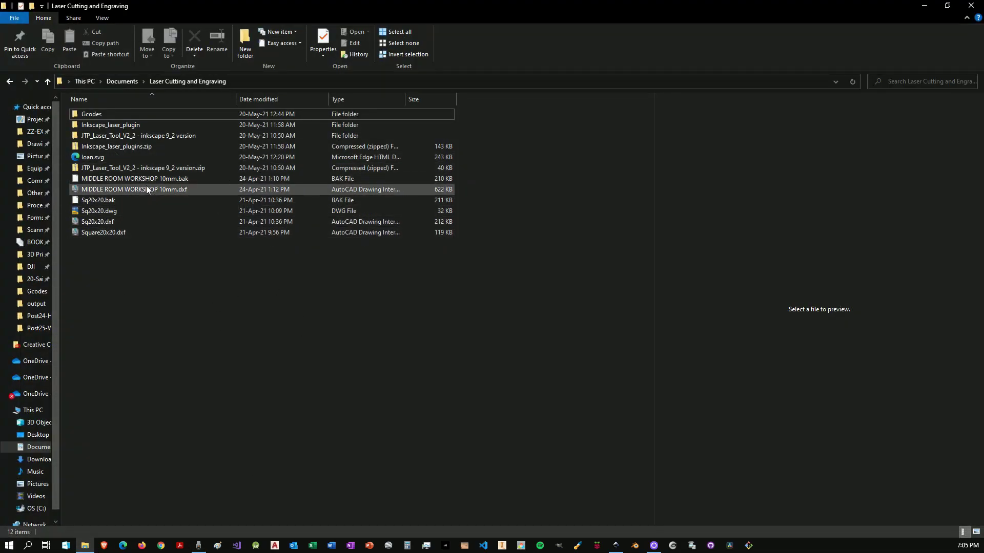
double_click(125, 127)
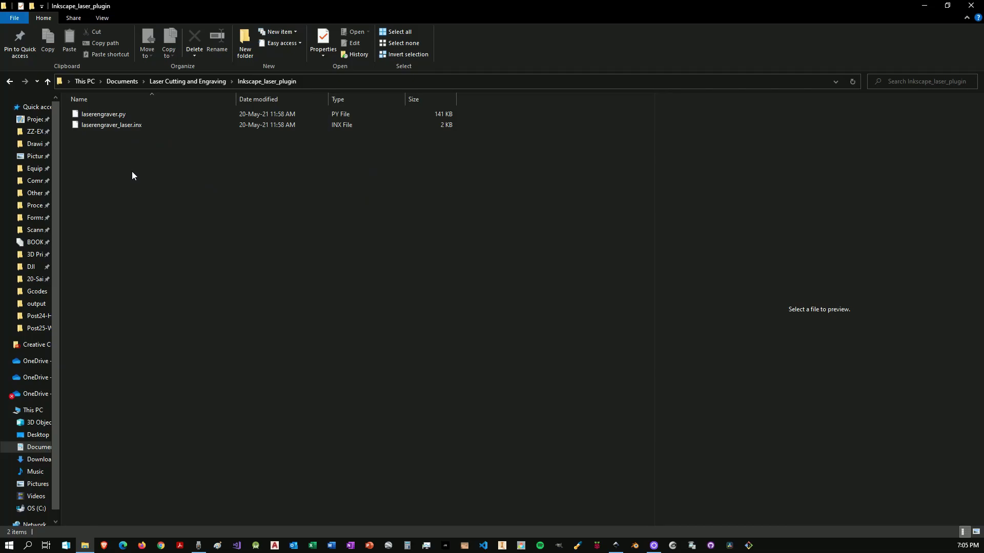
drag(137, 144, 104, 114)
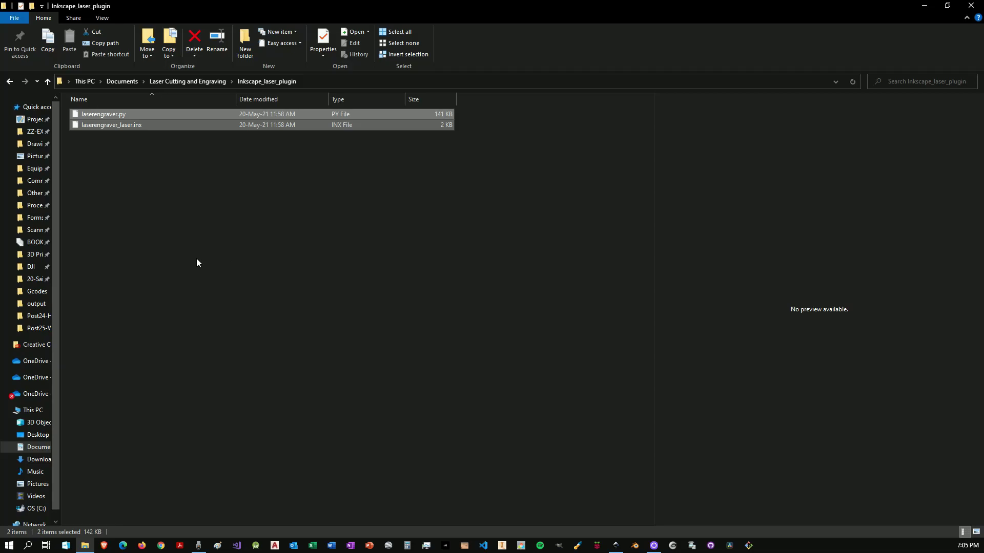
key(ctrl+c)
click(190, 217)
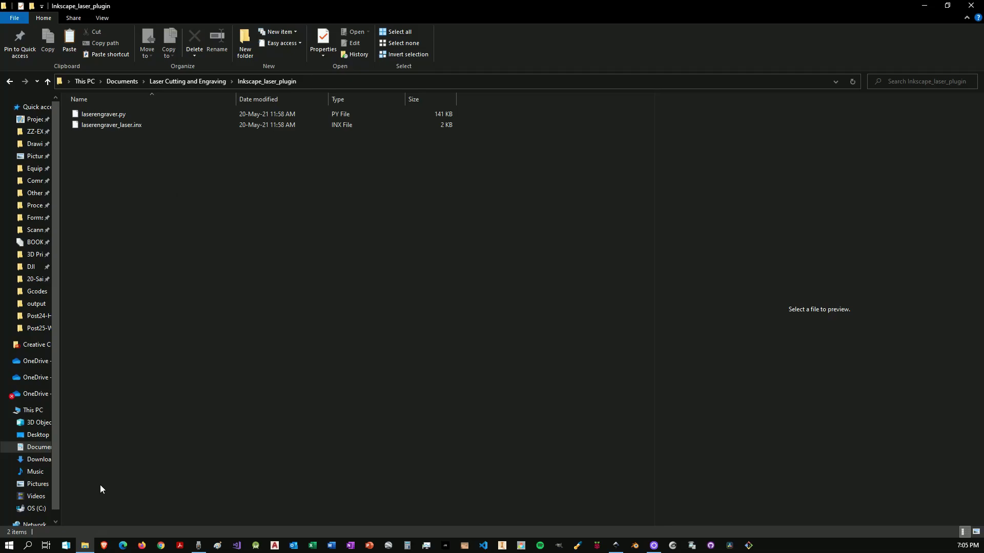
- Paste both plugin files into C:\Program Files\Inkscape\share\extensions, replacing the existing copies
click(32, 410)
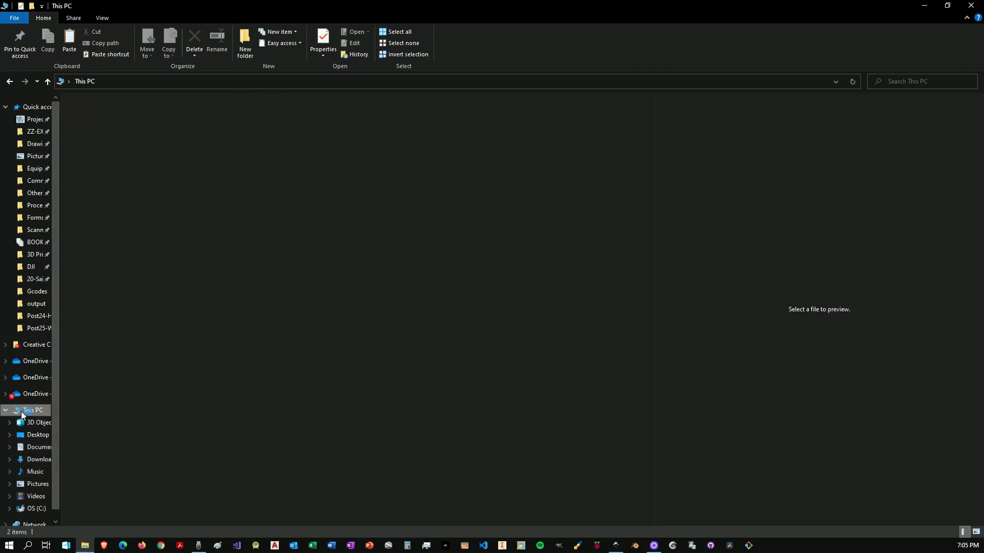
double_click(128, 193)
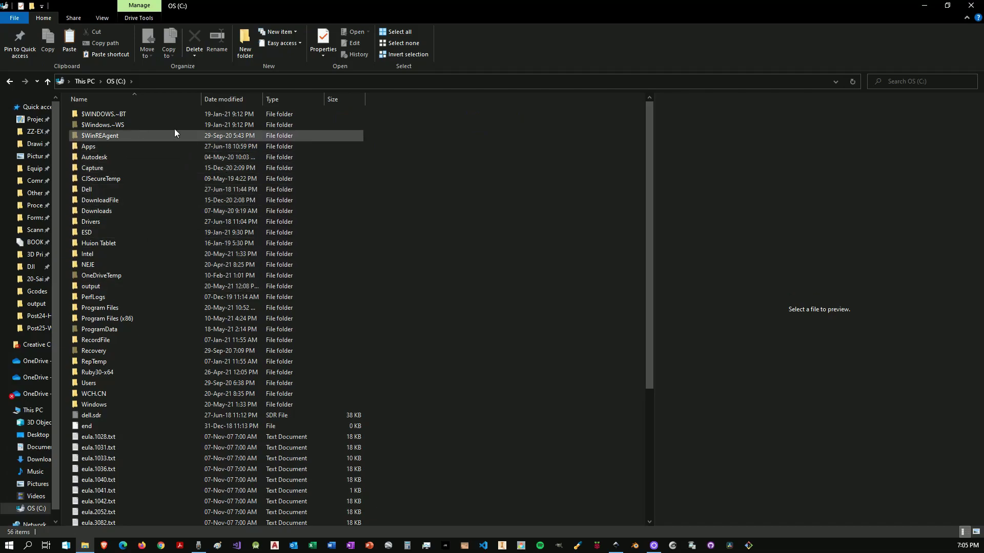
double_click(120, 307)
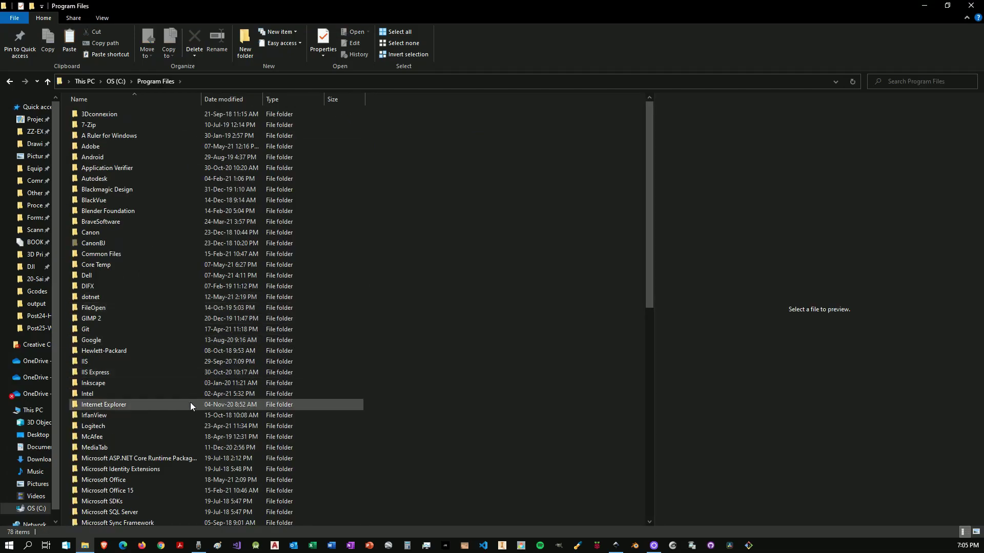
double_click(97, 382)
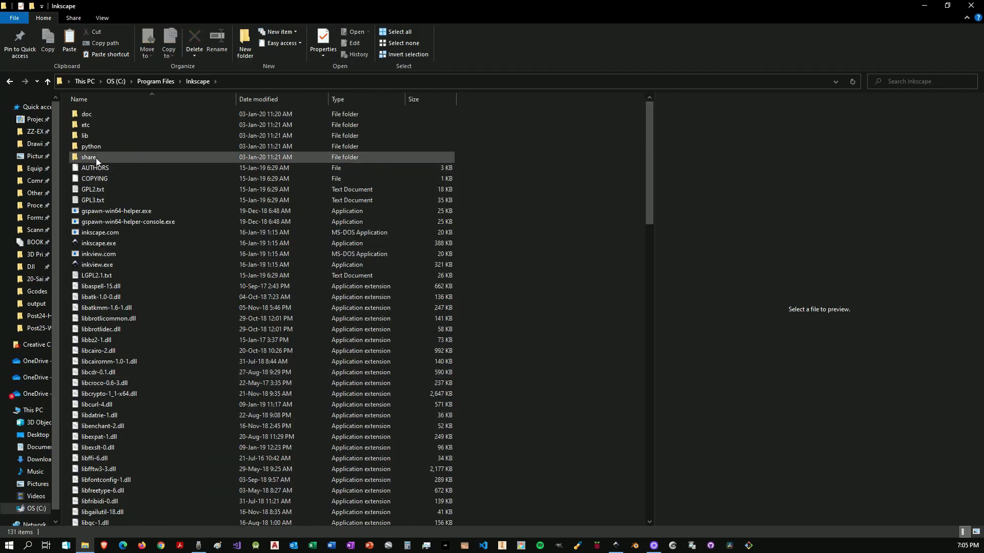
double_click(97, 158)
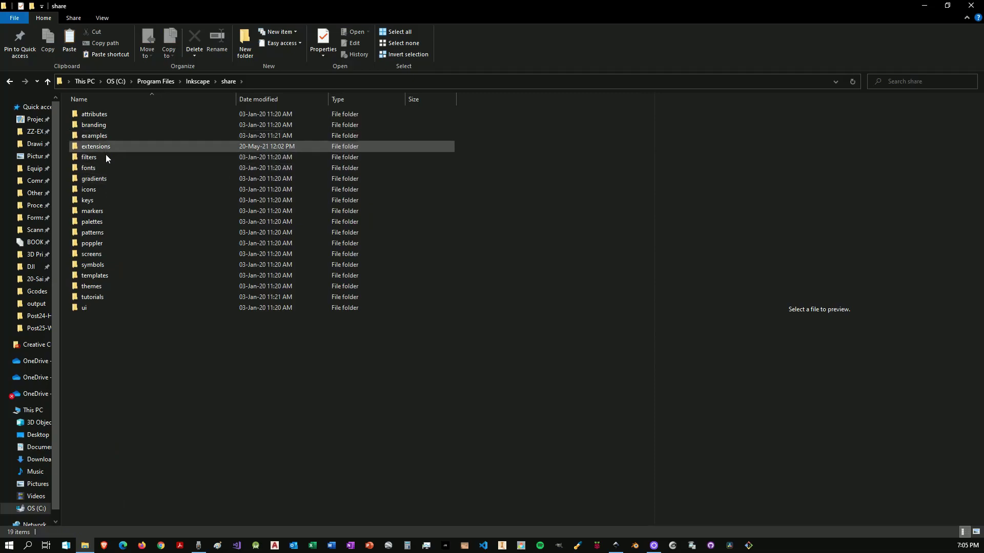
double_click(105, 148)
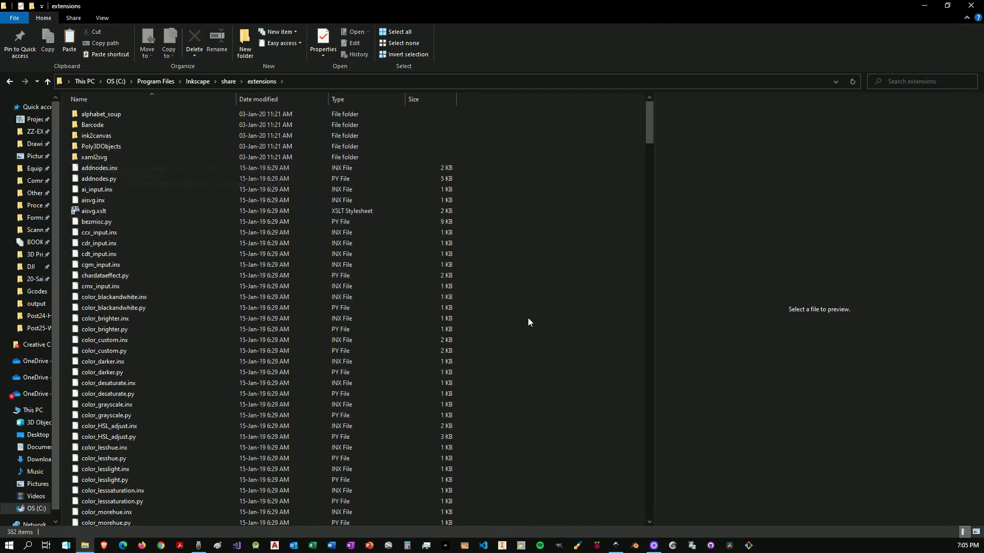
key(ctrl+v)
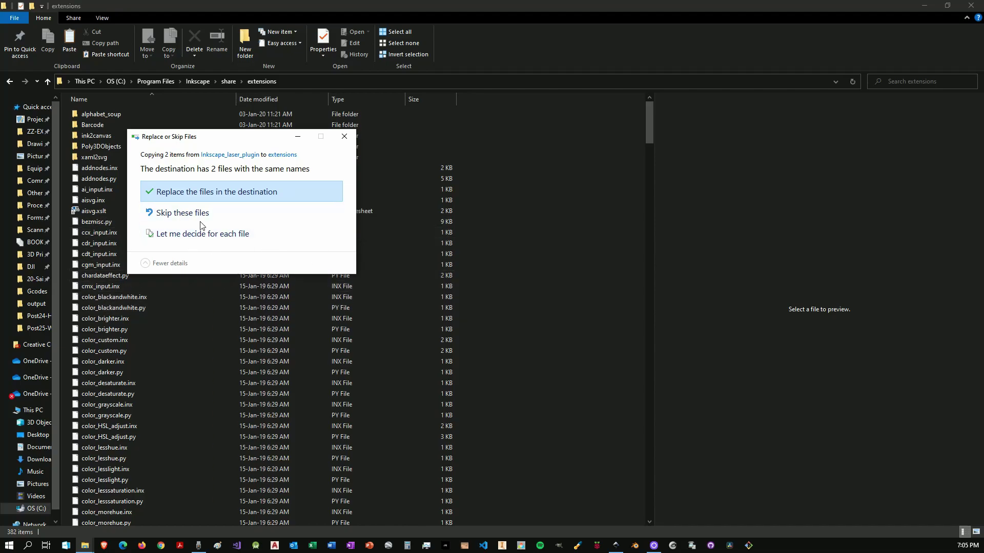
click(205, 192)
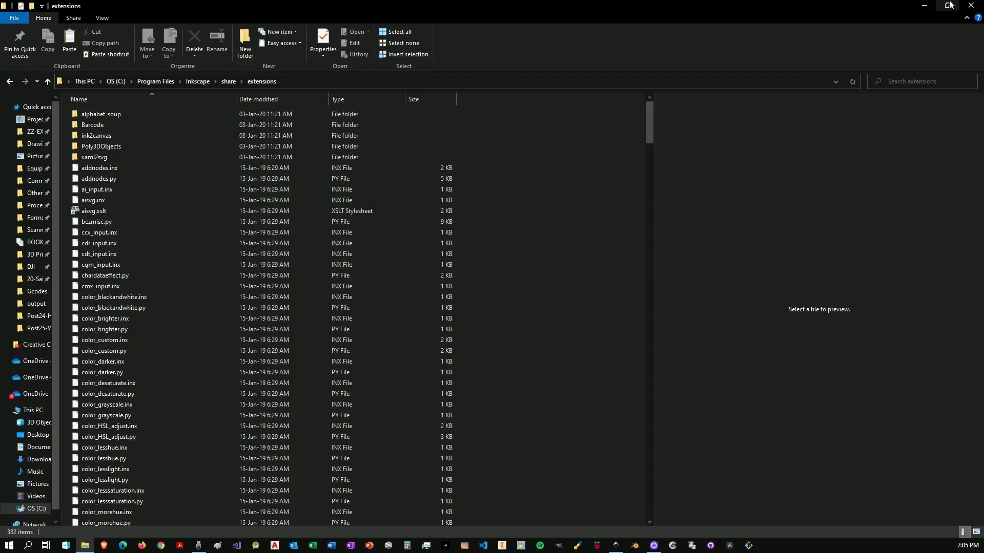
- Minimize Explorer and show Help > About Inkscape to confirm version 0.92.4
click(923, 6)
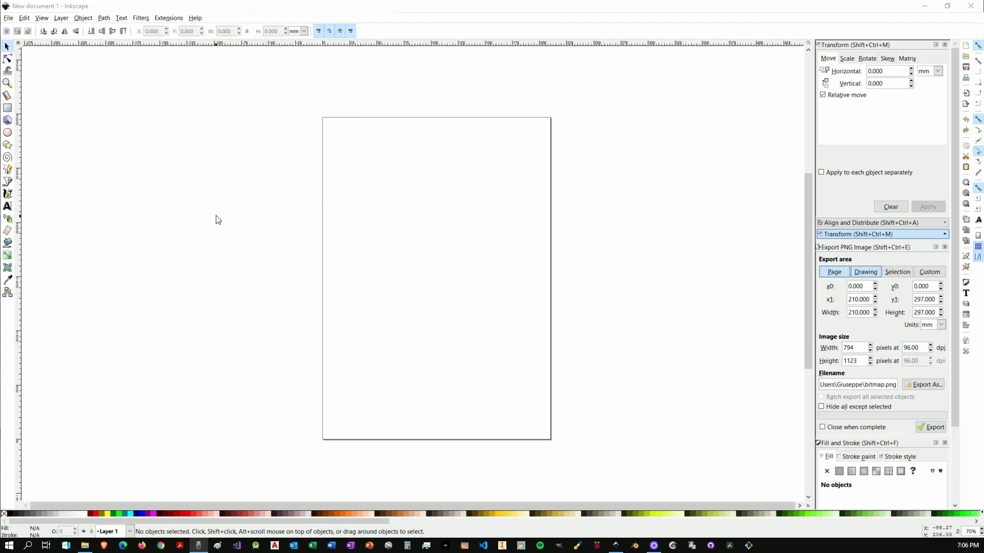
click(196, 20)
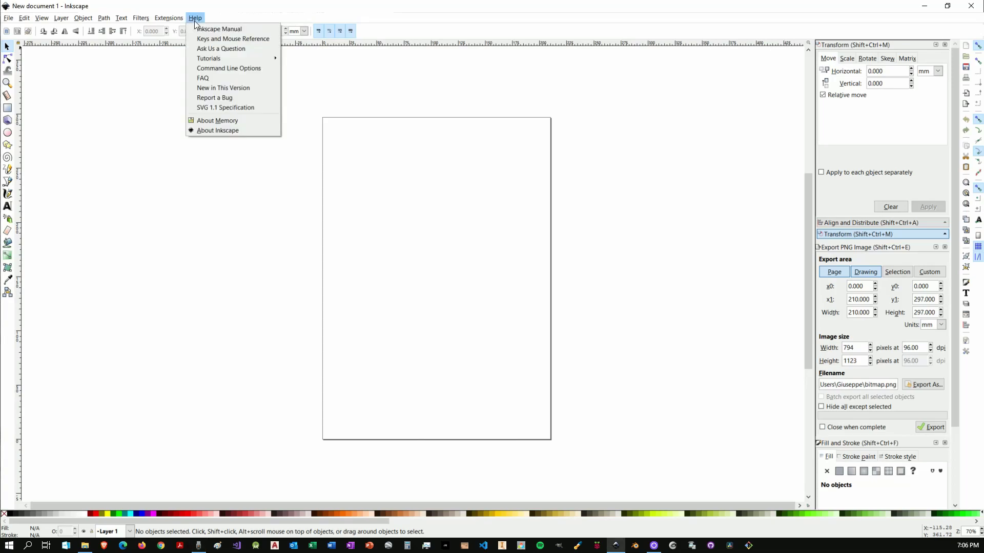
click(233, 132)
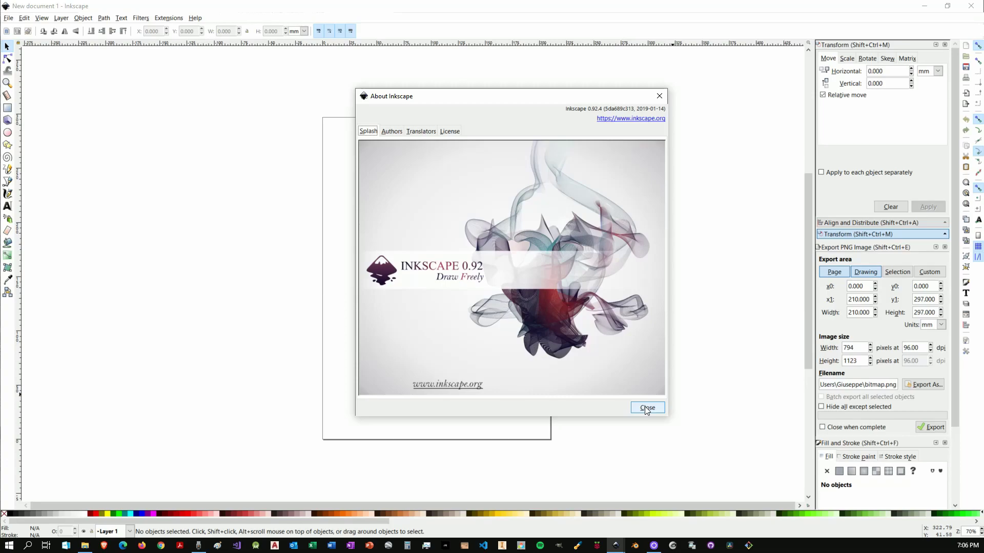
- Close the About dialog and choose the Rectangle tool
click(647, 408)
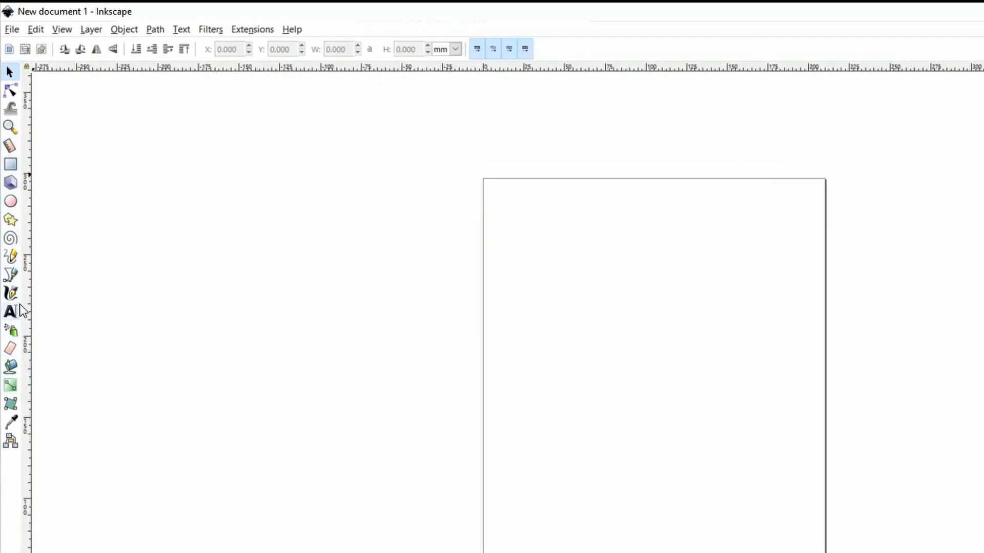
click(10, 165)
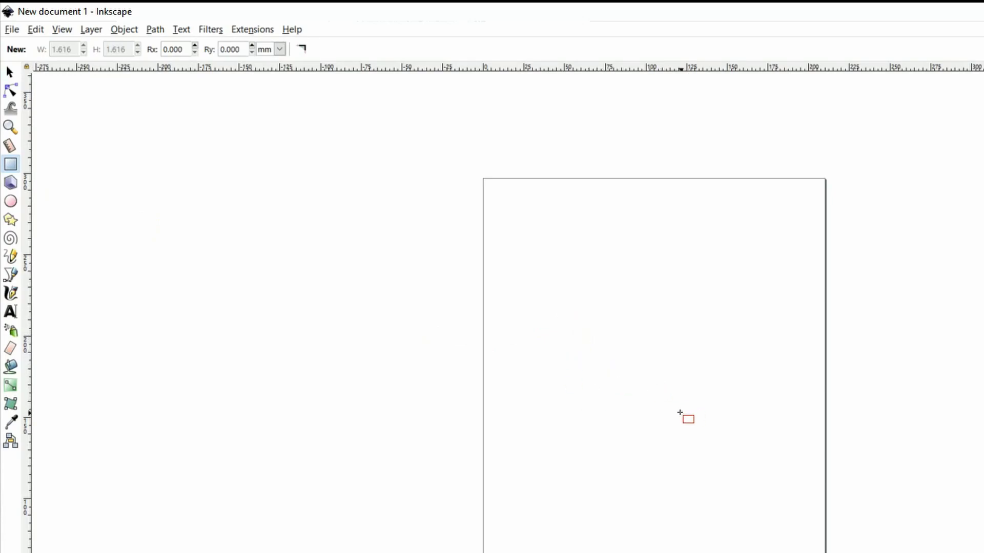
- Draw a roughly 126 × 60 mm rectangle on the lower half of the page
scroll(688, 422, up, 1)
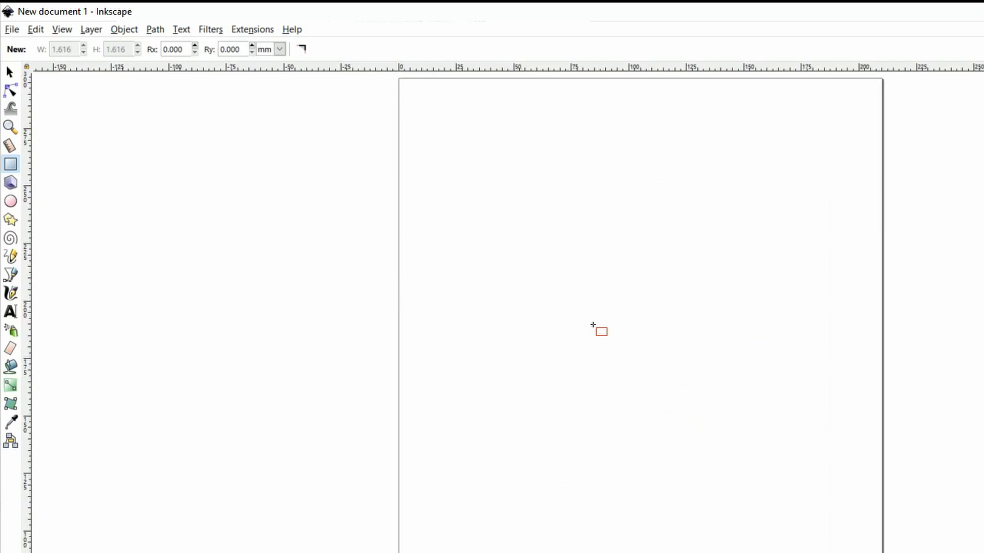
drag(489, 353, 778, 491)
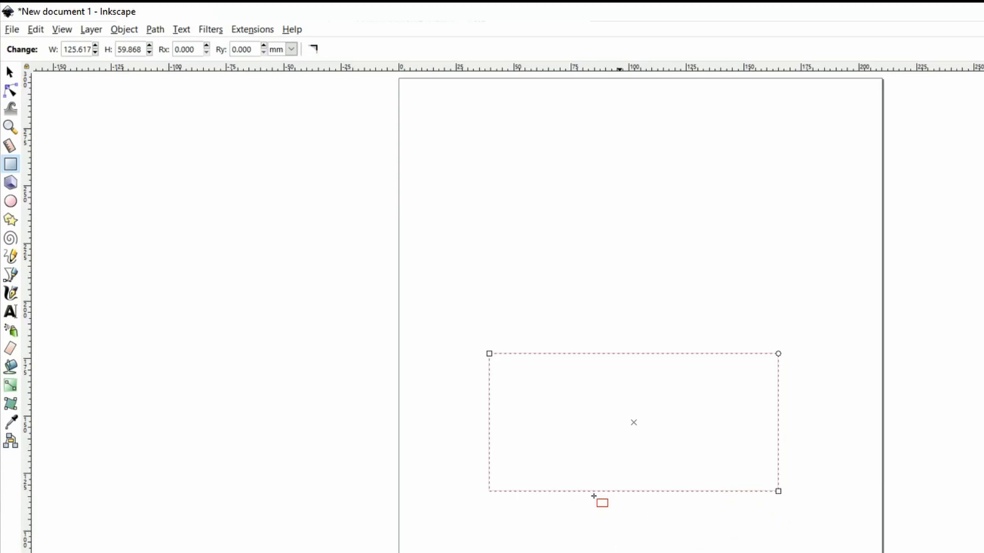
click(9, 72)
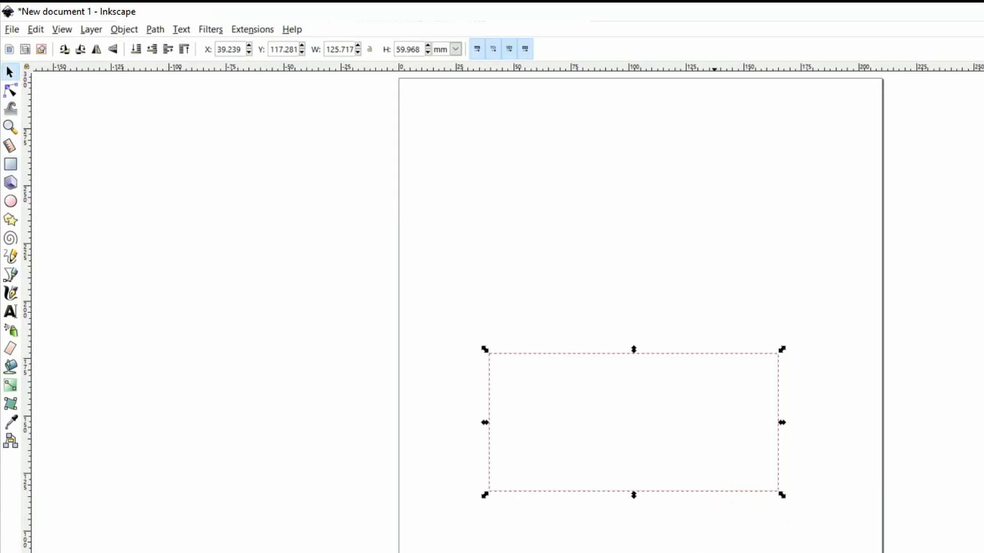
- Reselect the rectangle and try fill swatches, ending on maroon #800000
click(641, 395)
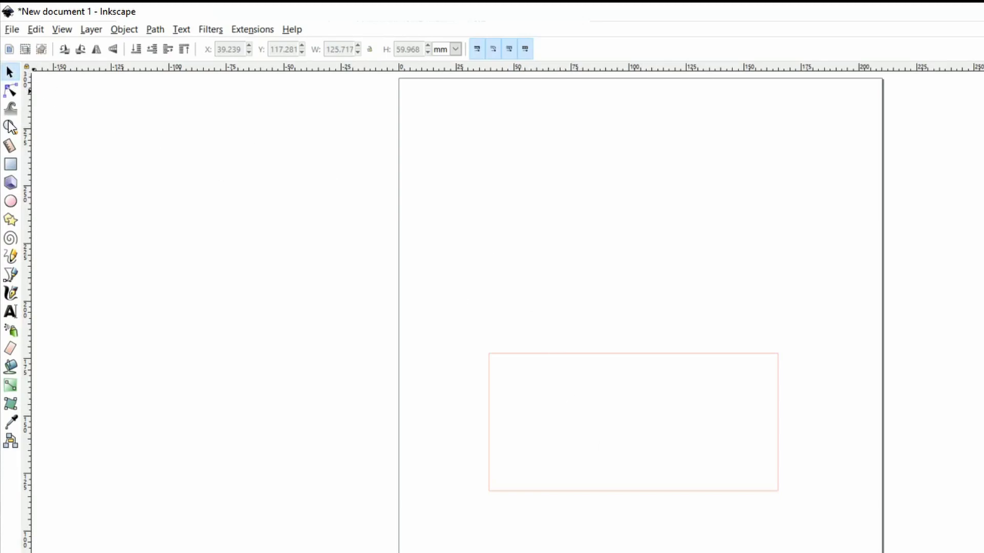
click(659, 365)
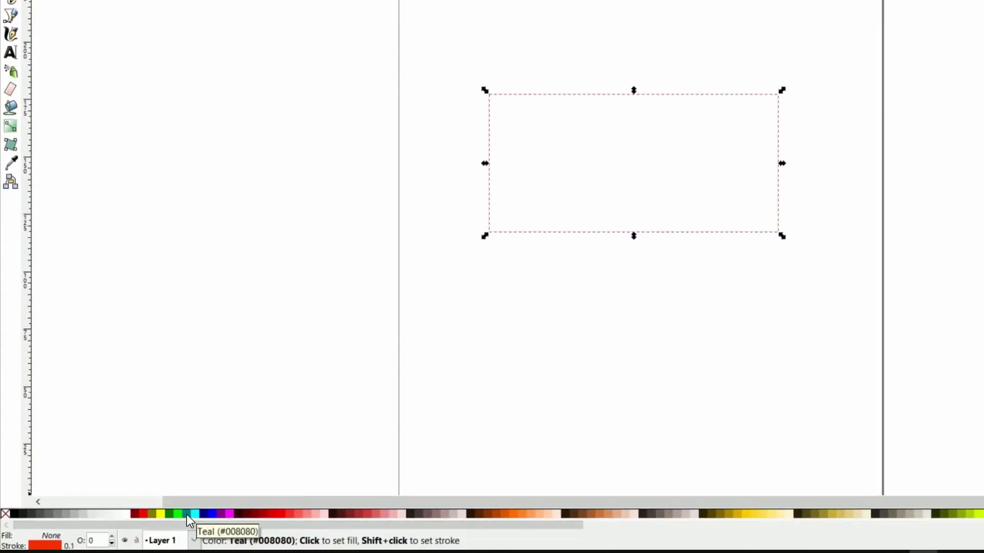
click(186, 514)
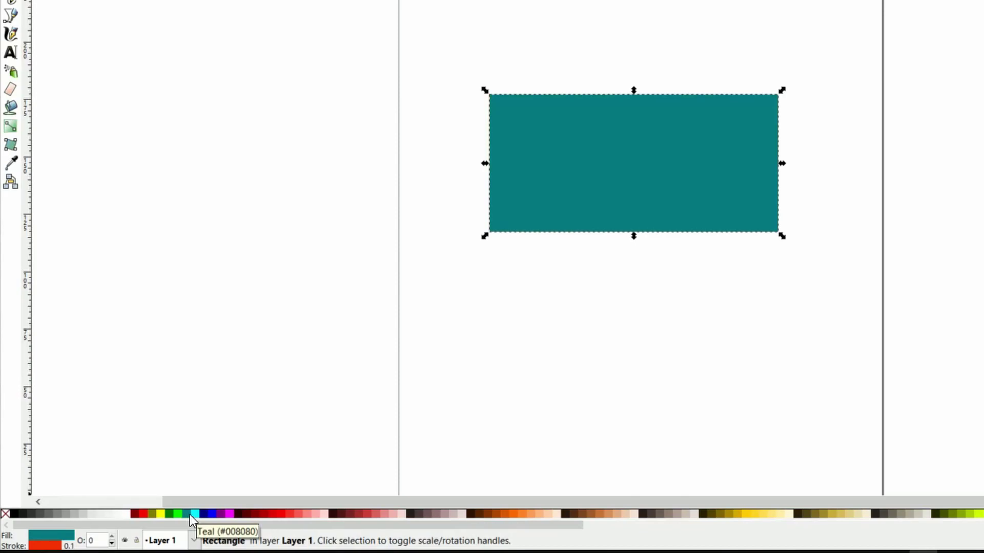
click(202, 514)
click(237, 513)
click(255, 515)
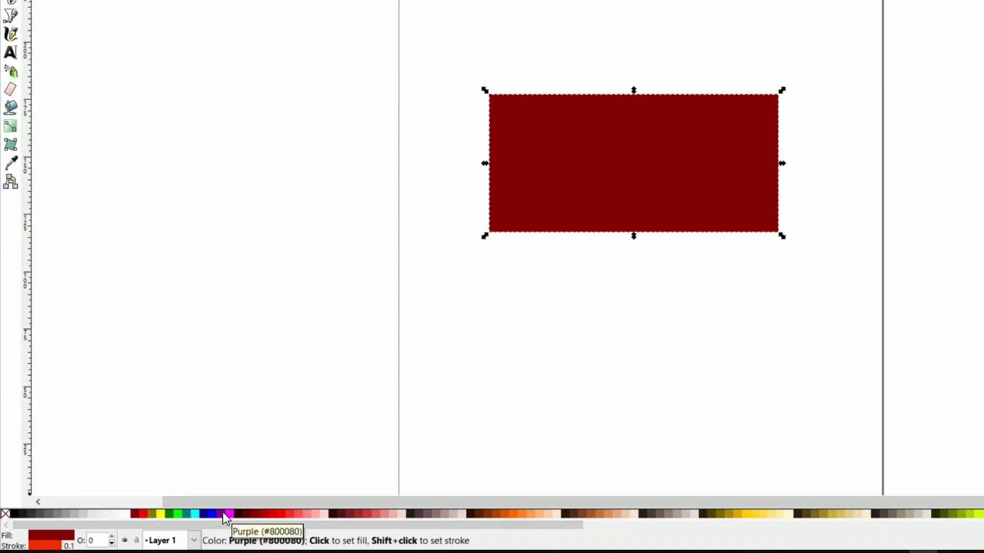
- Give the rectangle a red outline and a white fill, then deselect it
shift+click(229, 512)
shift+click(144, 514)
click(127, 514)
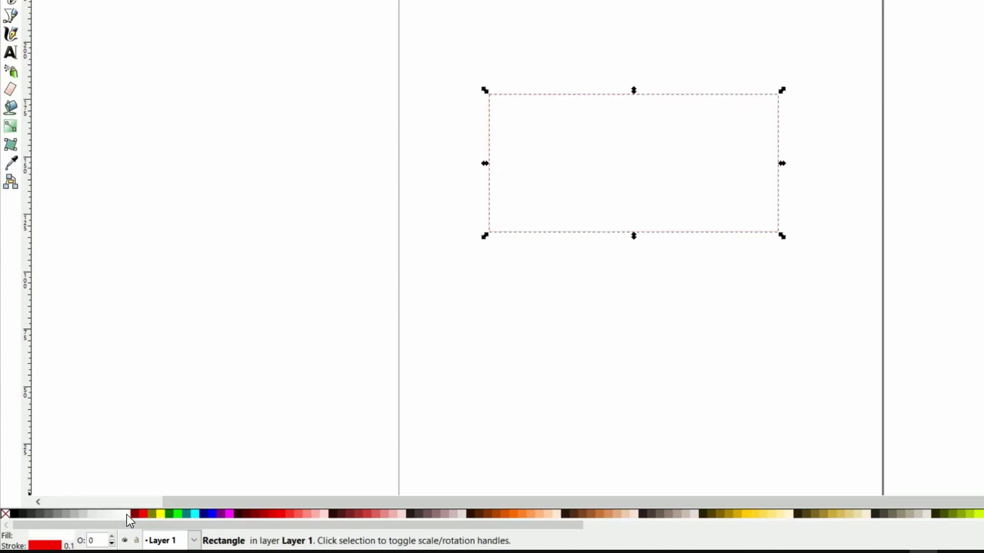
click(626, 376)
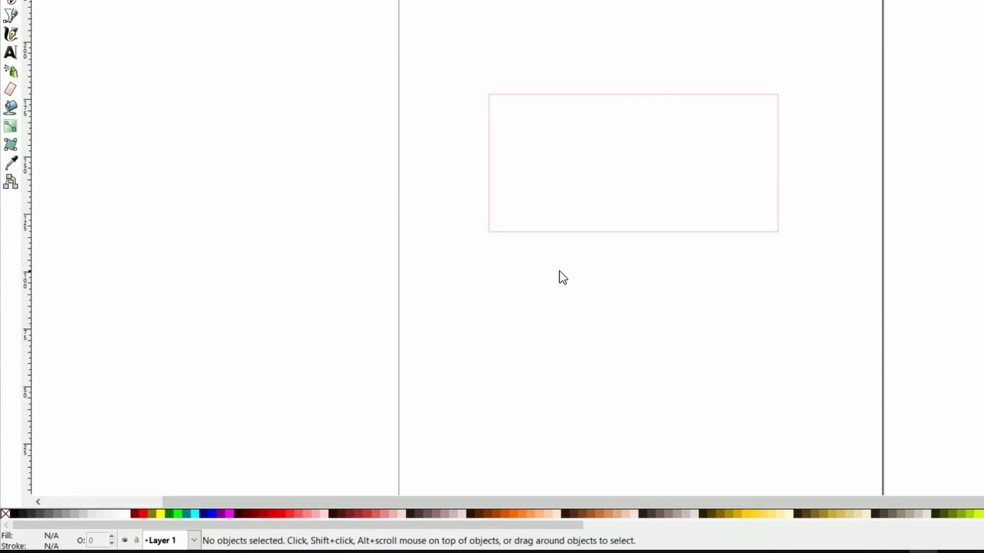
- Make the rectangle's outline a flat darker red with a 2 mm width
click(582, 233)
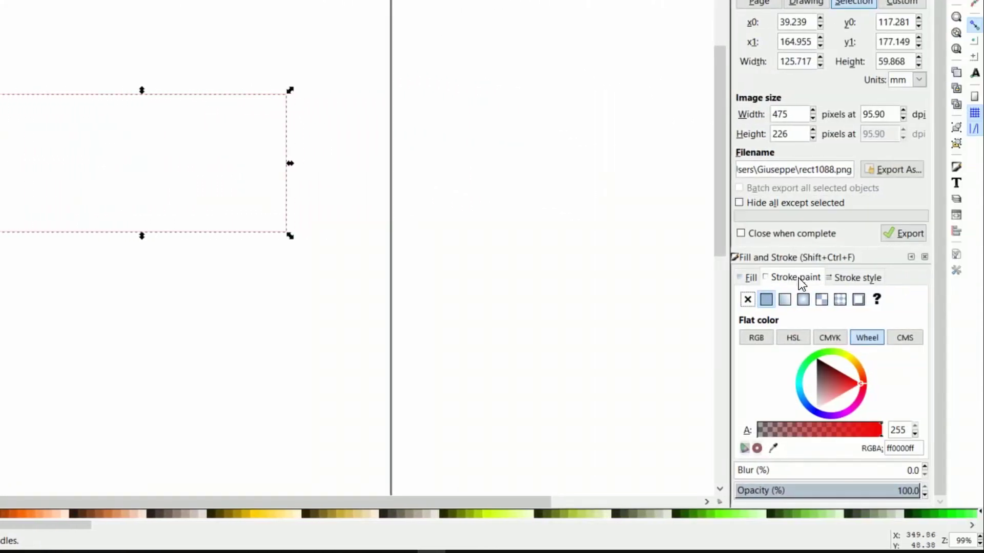
click(788, 281)
click(767, 300)
click(859, 384)
drag(859, 383, 851, 377)
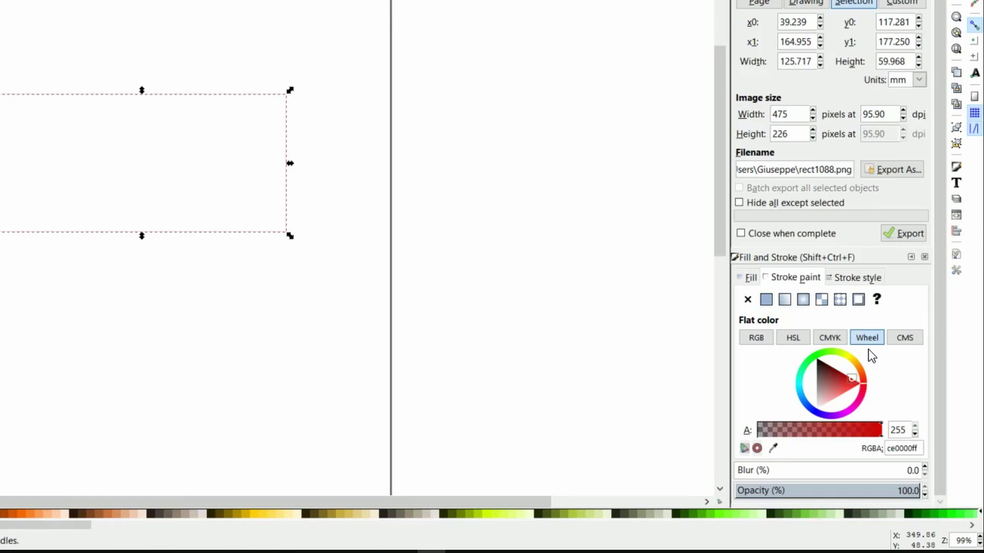
click(854, 283)
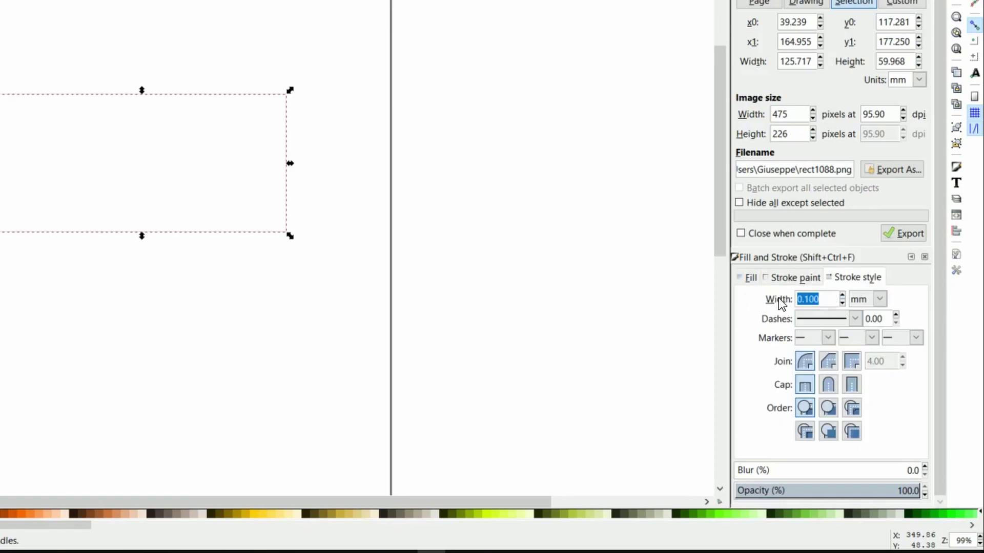
key(Return)
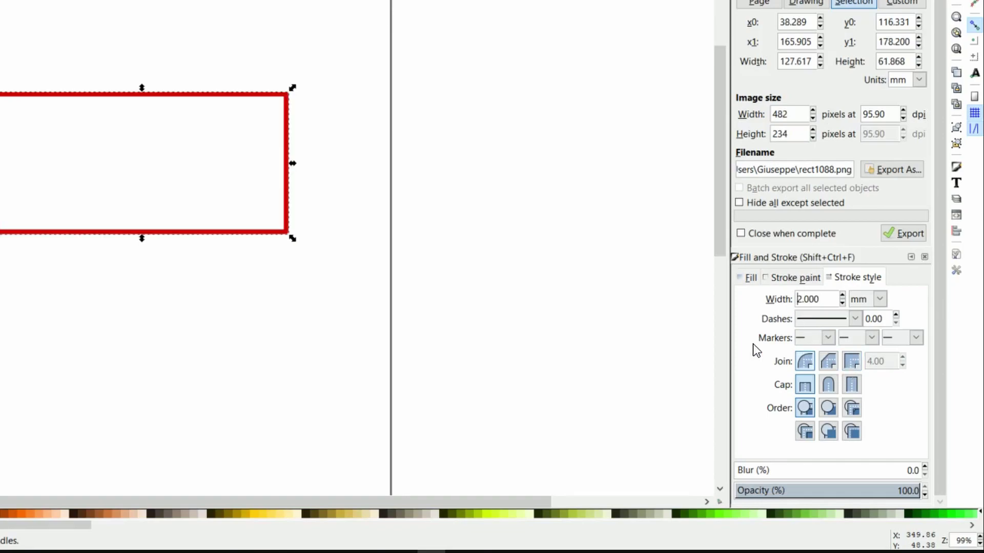
- Change the outline colour to lime and deselect the rectangle
click(804, 279)
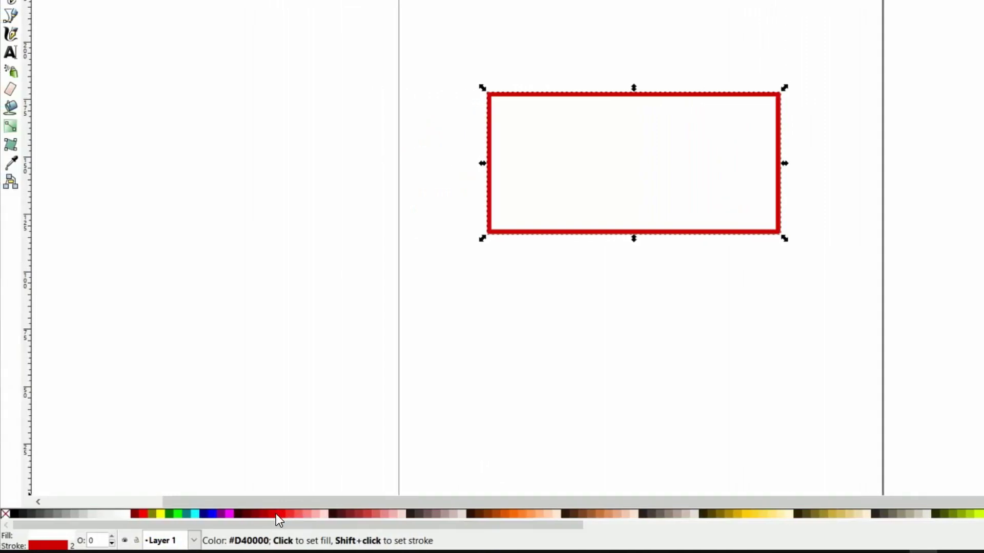
shift+click(193, 516)
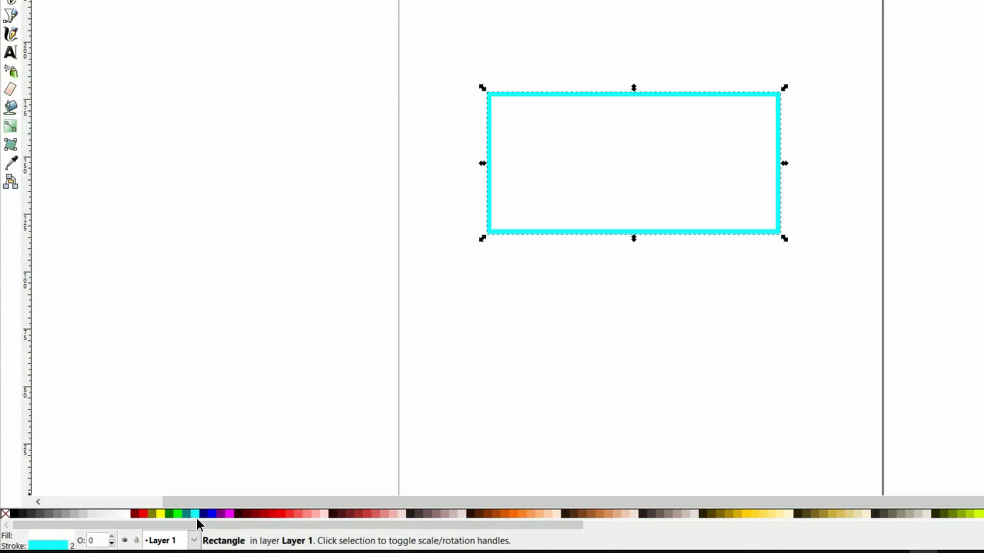
shift+click(186, 517)
shift+click(177, 514)
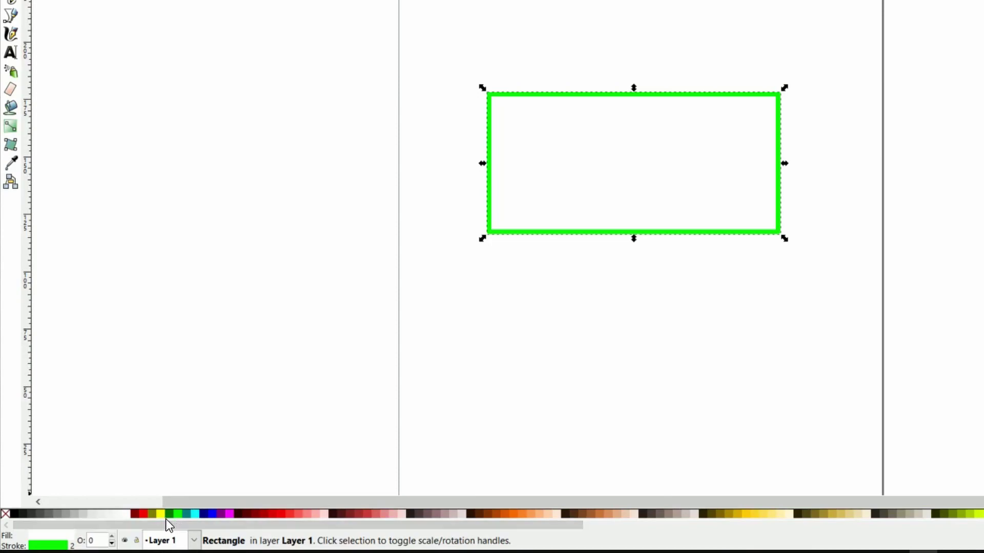
click(700, 314)
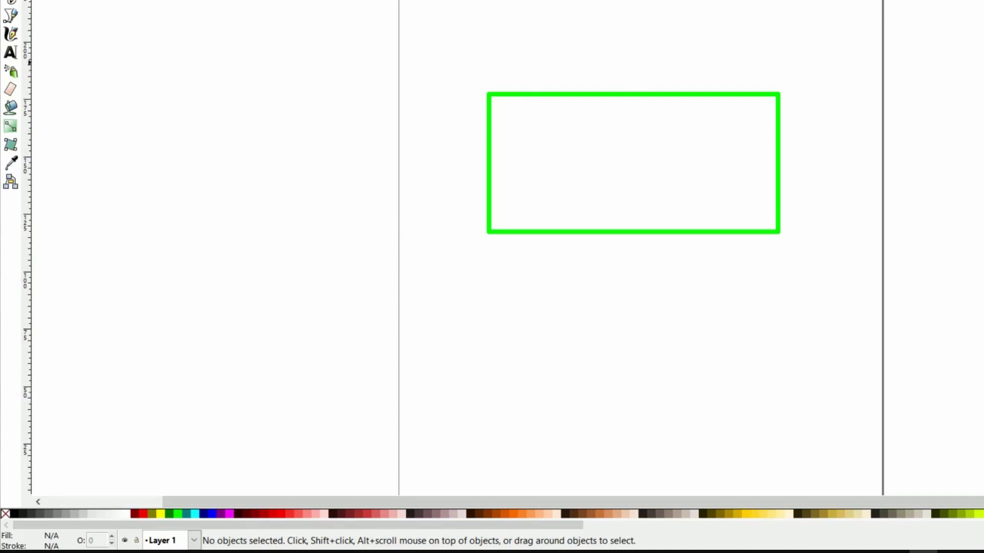
- Delete the green rectangle and type 'Middle room workshop' as new text on the page
drag(837, 49, 441, 302)
key(Delete)
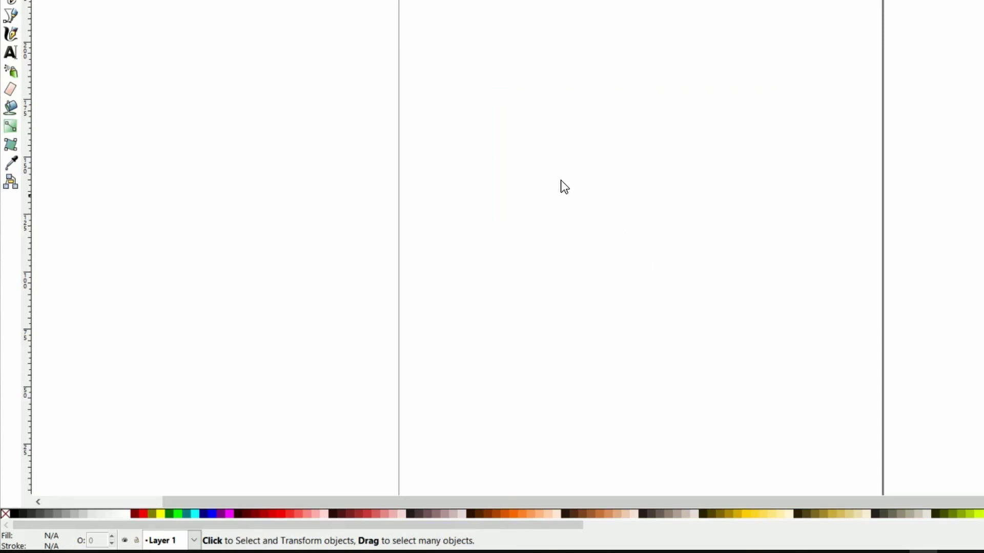
click(8, 54)
click(514, 244)
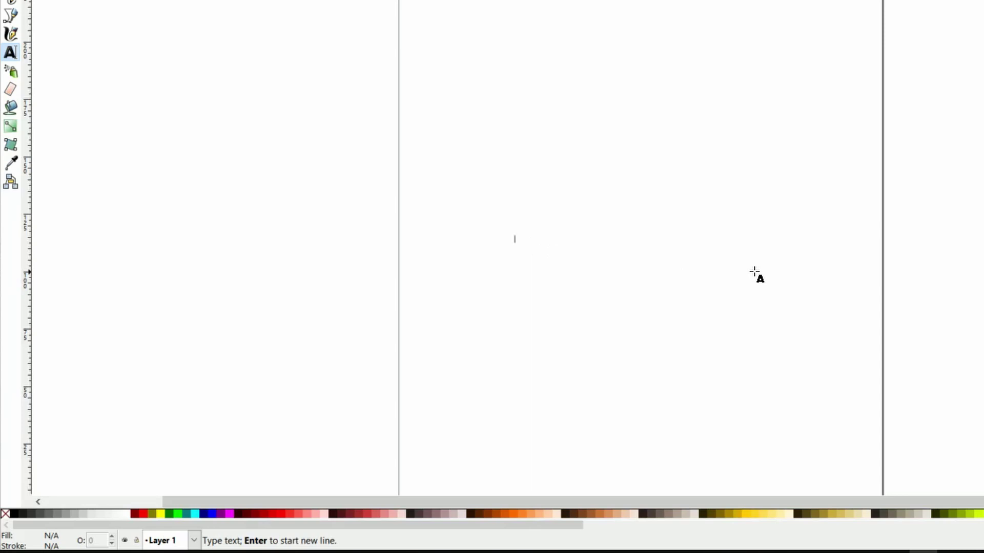
text(Mi)
key(BackSpace)
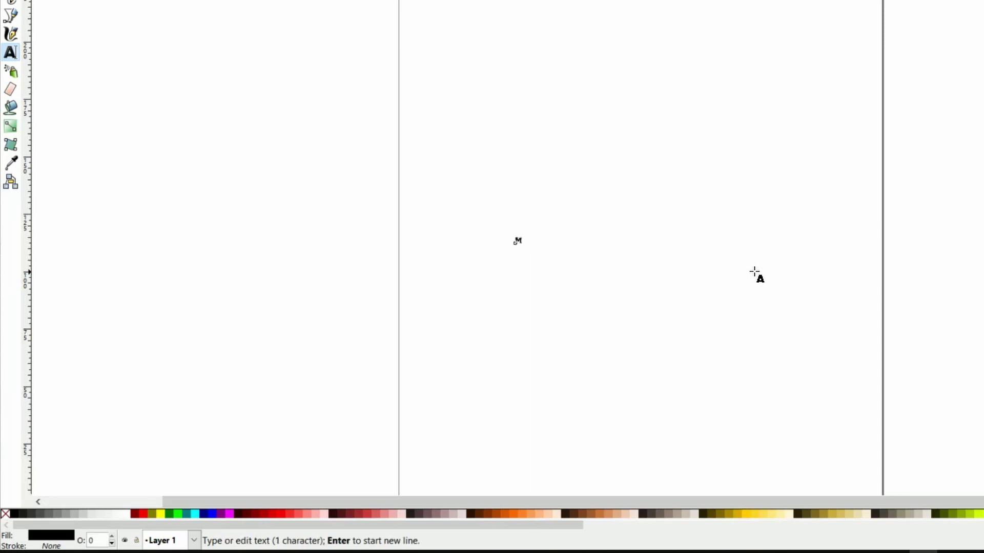
text(iddle r)
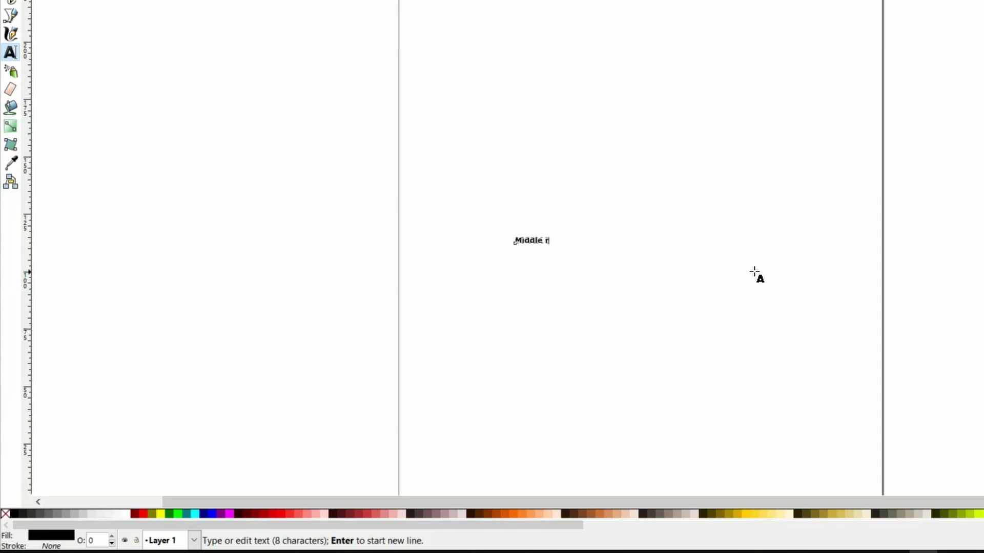
text(oom)
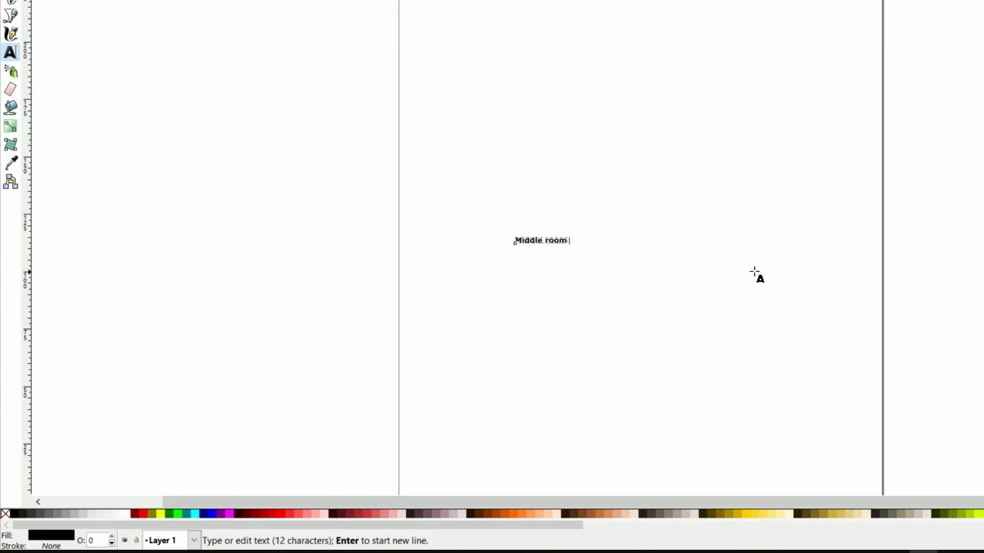
text( workshop)
- Highlight all of 'Middle room workshop' and set its font size to 20
click(754, 273)
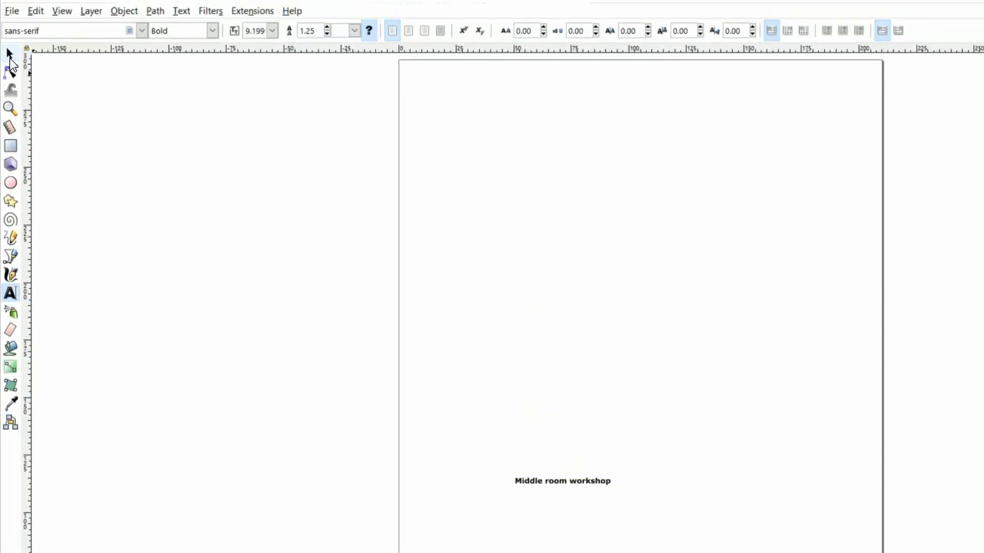
click(9, 7)
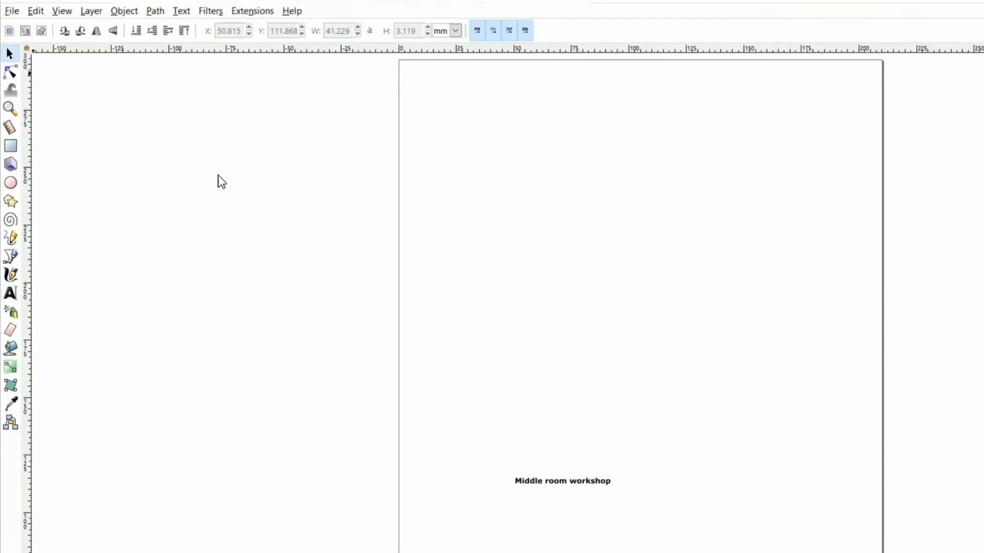
click(534, 482)
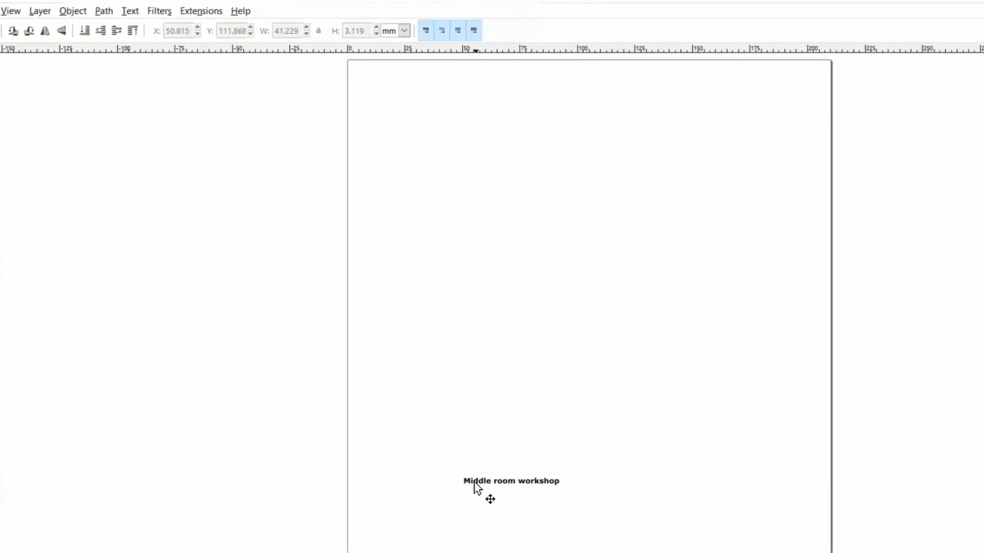
double_click(528, 481)
scroll(446, 483, up, 5)
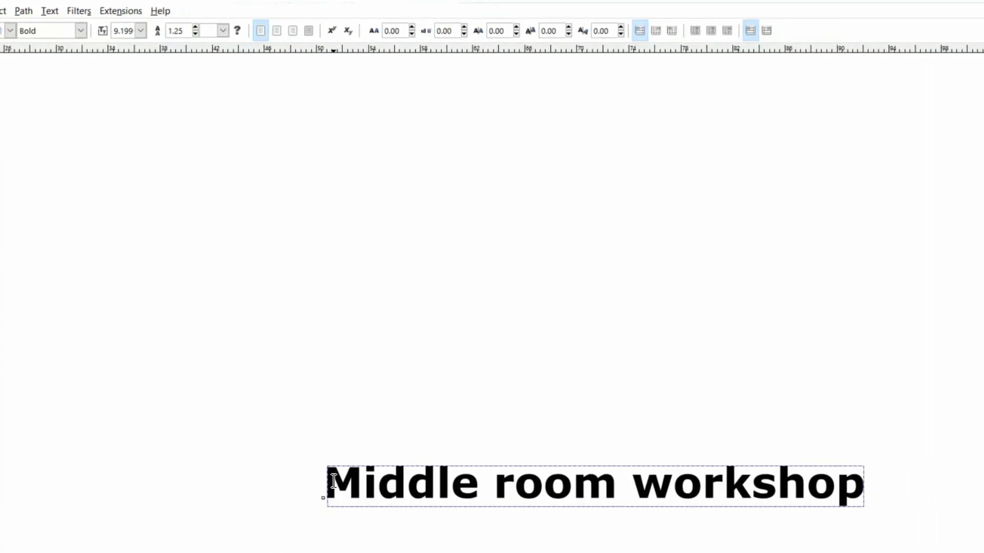
drag(324, 484, 869, 494)
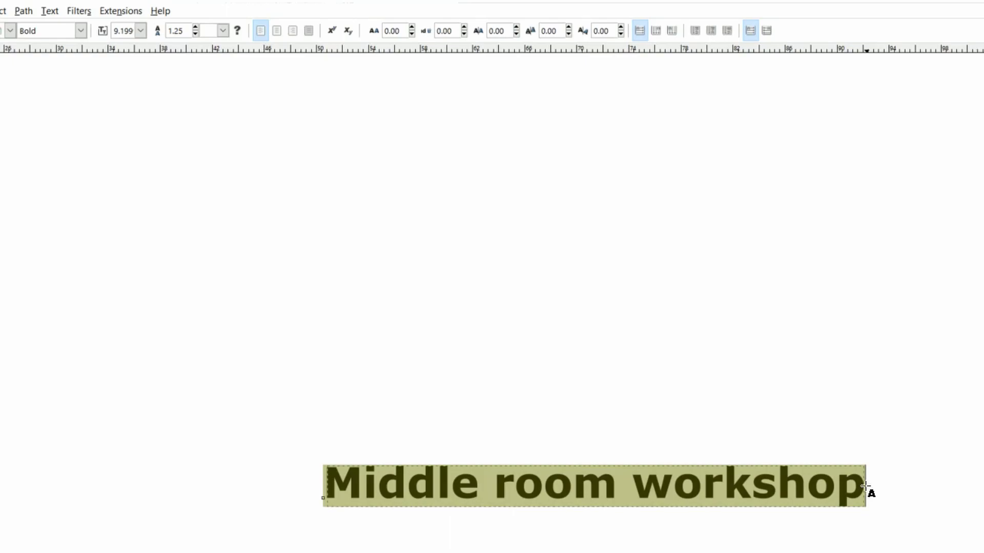
click(141, 30)
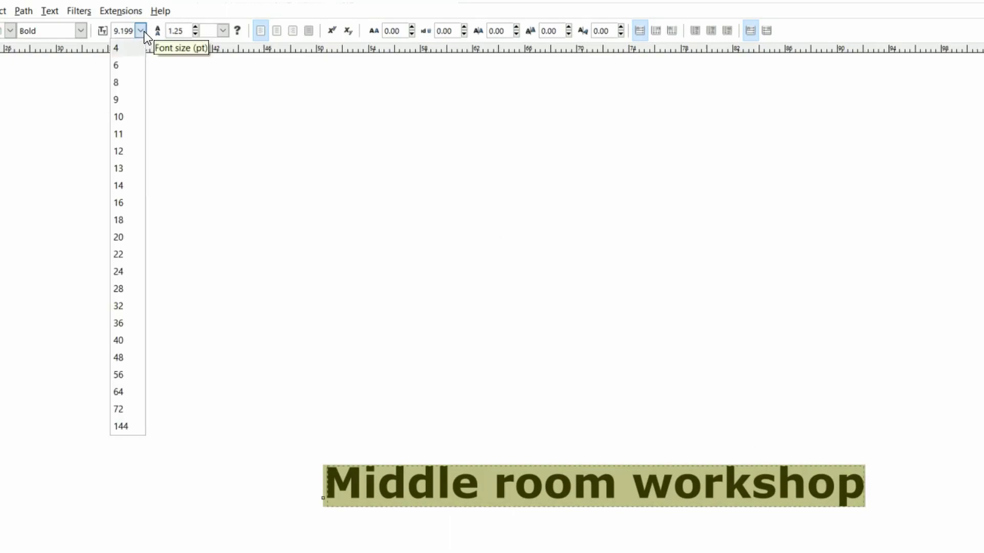
click(133, 241)
scroll(210, 328, down, 3)
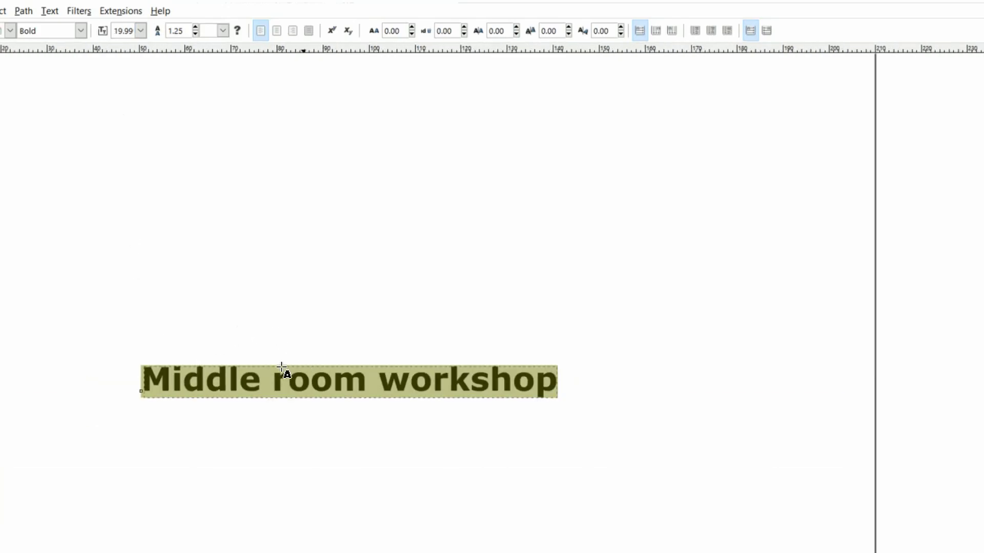
scroll(172, 351, up, 1)
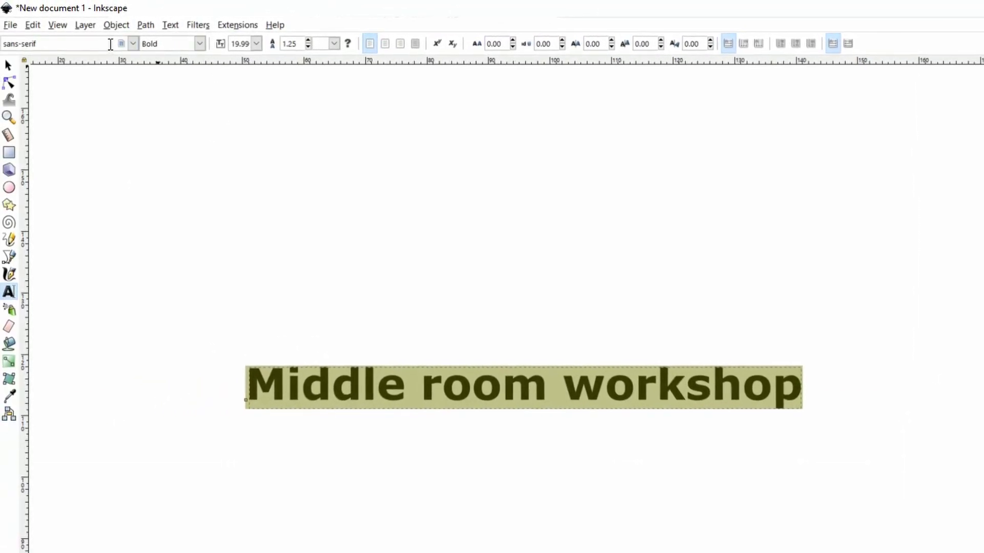
- Retype the letters after the first M in capitals so it reads 'MIDDLE ROOM WORKSHOP'
click(132, 43)
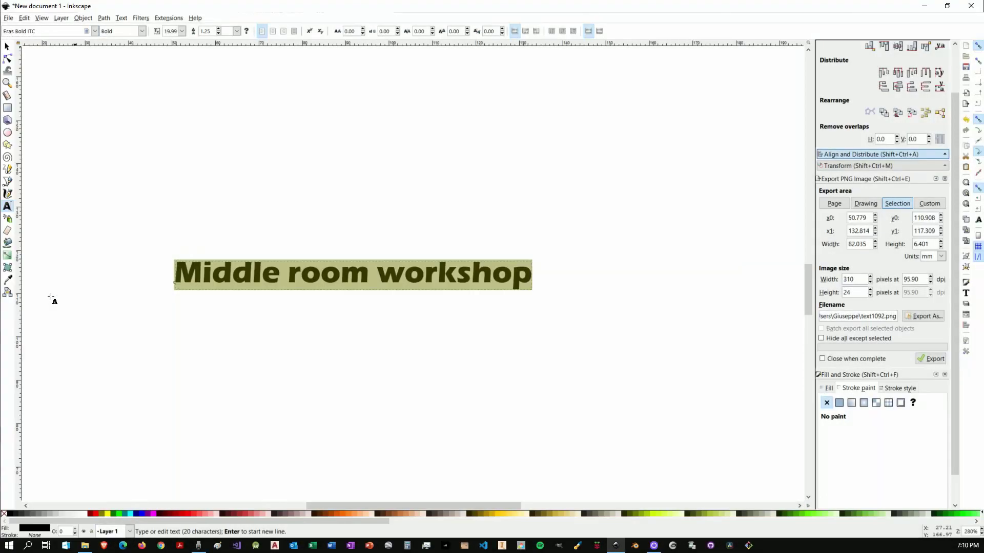
click(205, 278)
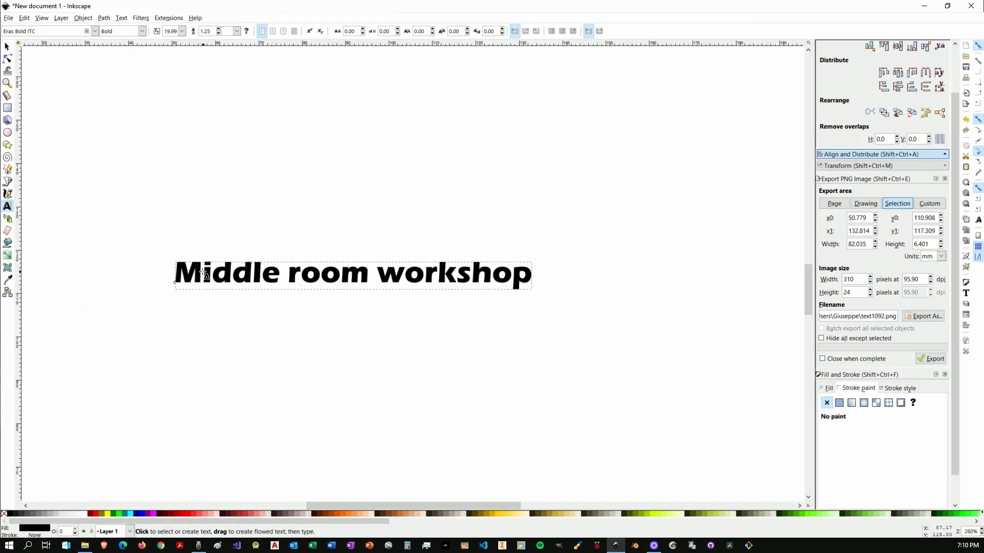
drag(203, 275, 546, 277)
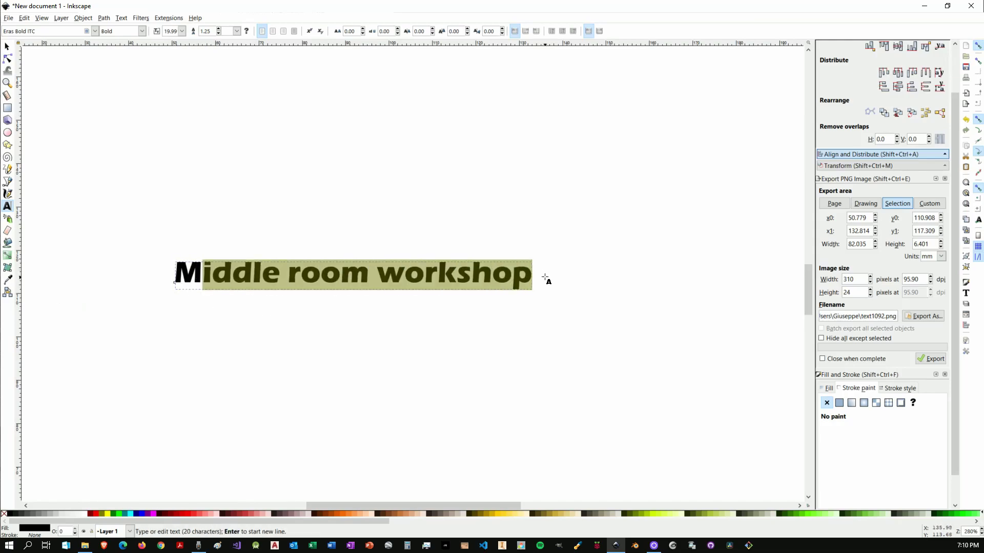
key(Right)
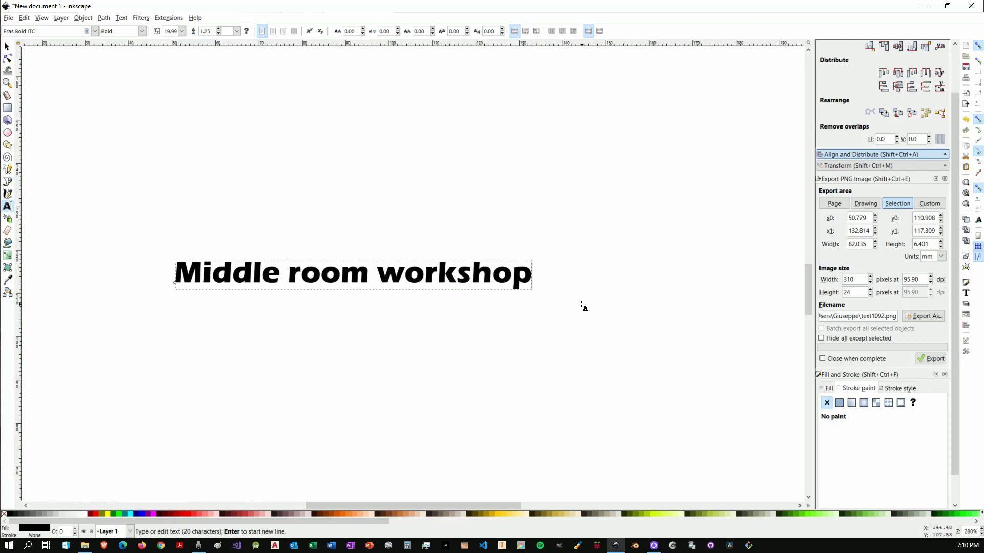
drag(205, 264, 536, 268)
text(i)
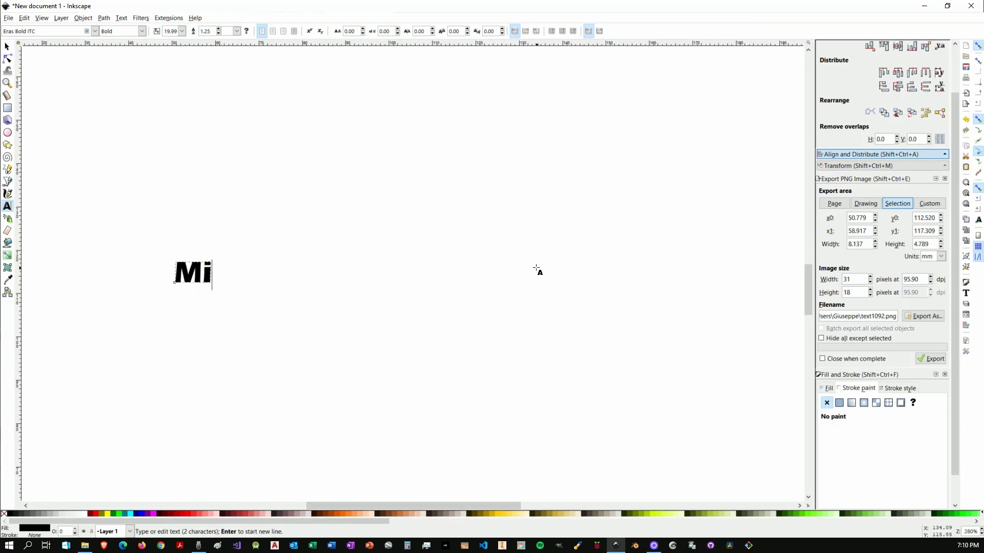
key(BackSpace)
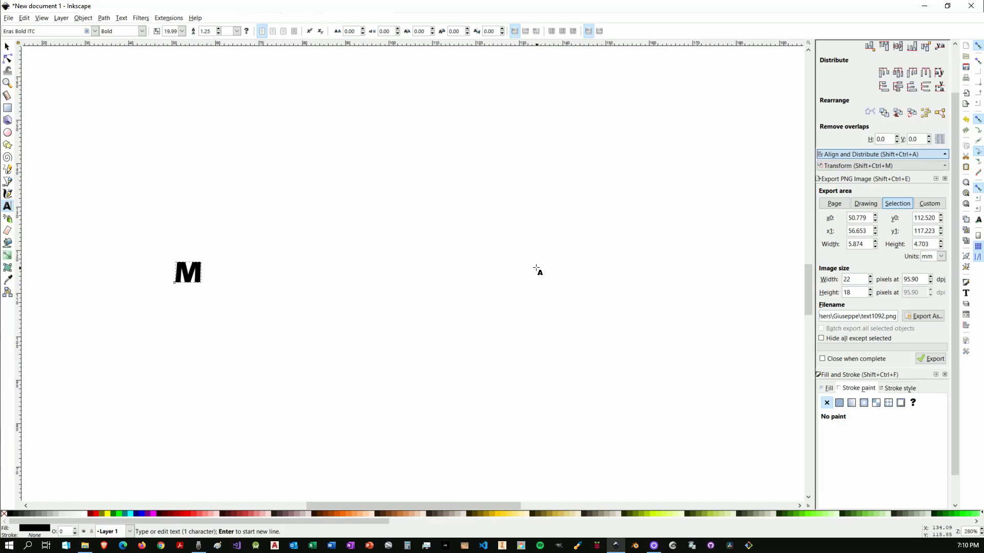
text(I)
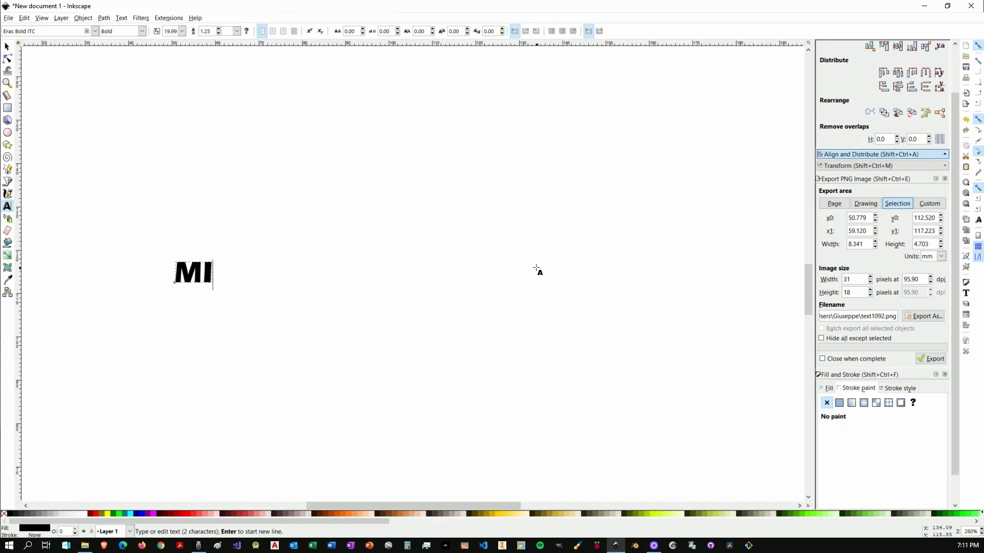
text(DDLE )
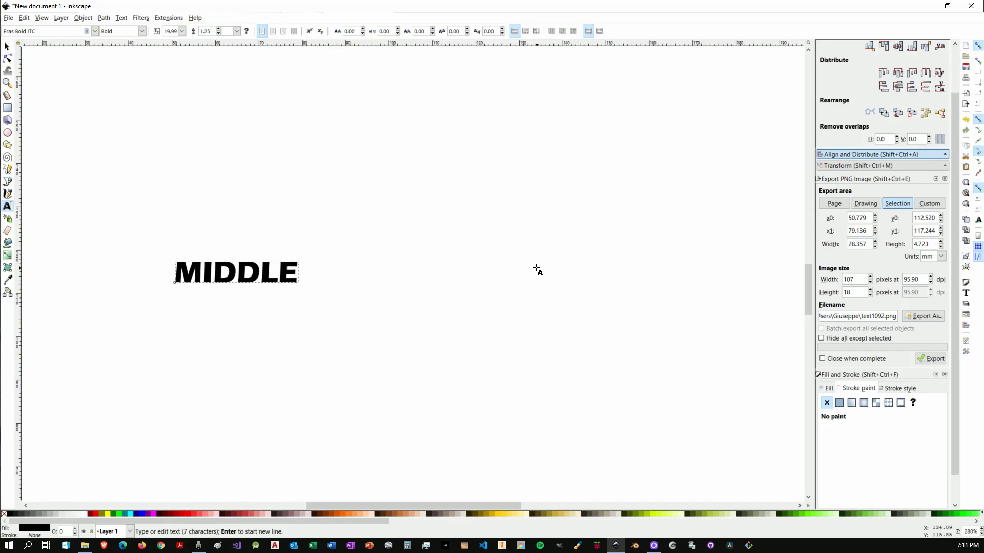
text(ROOM WORK)
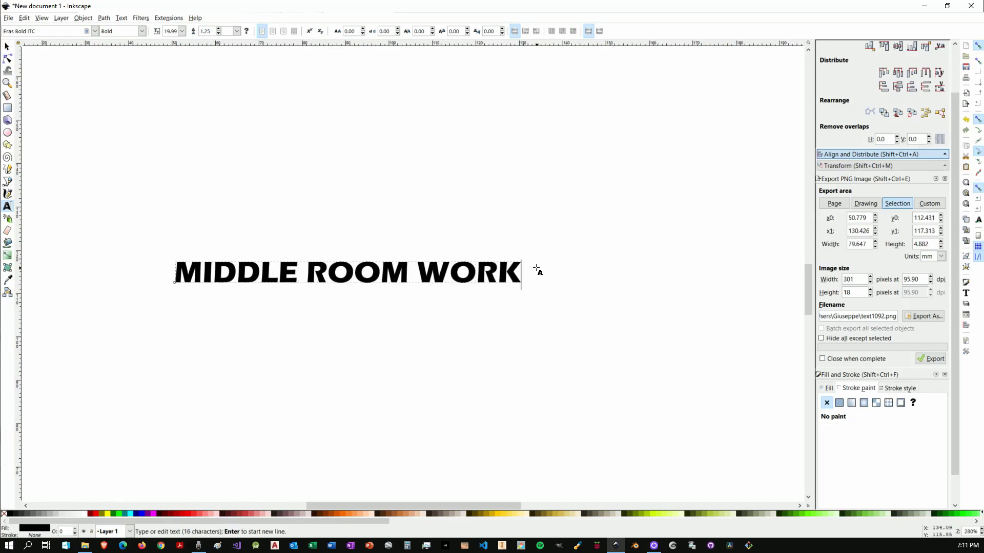
text(SHOP)
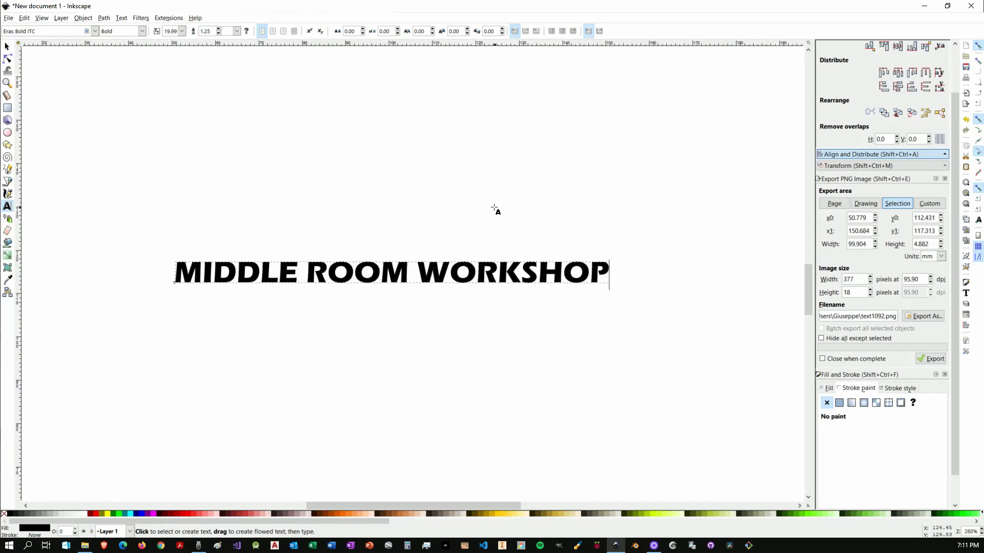
click(495, 207)
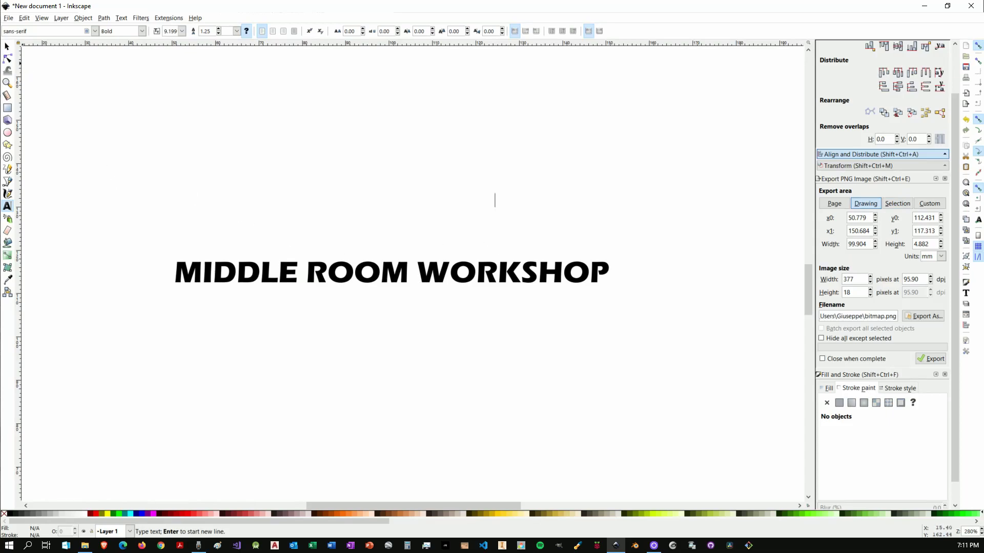
- Rubber-band select the MIDDLE ROOM WORKSHOP lettering and apply Path > Object to Path
click(6, 46)
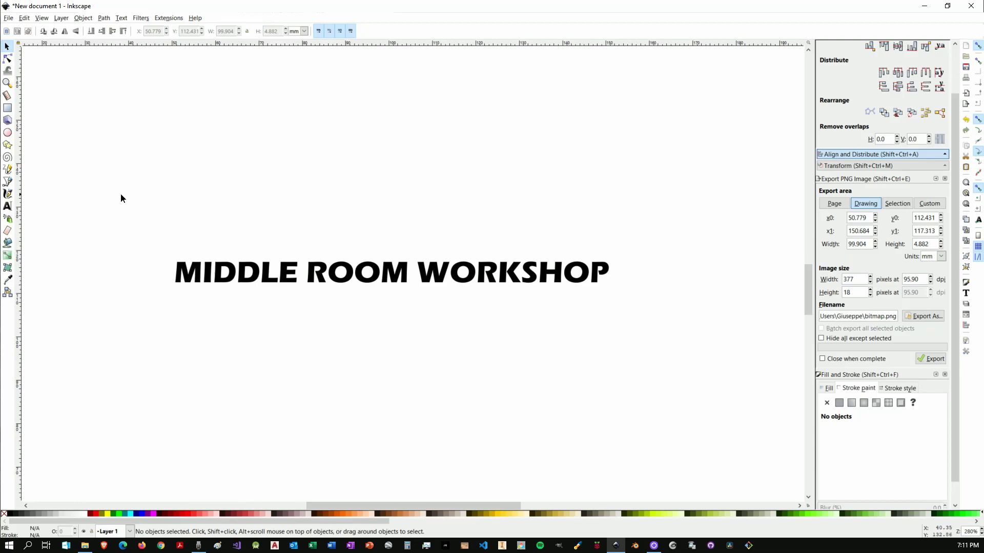
drag(121, 198, 220, 187)
drag(134, 191, 671, 359)
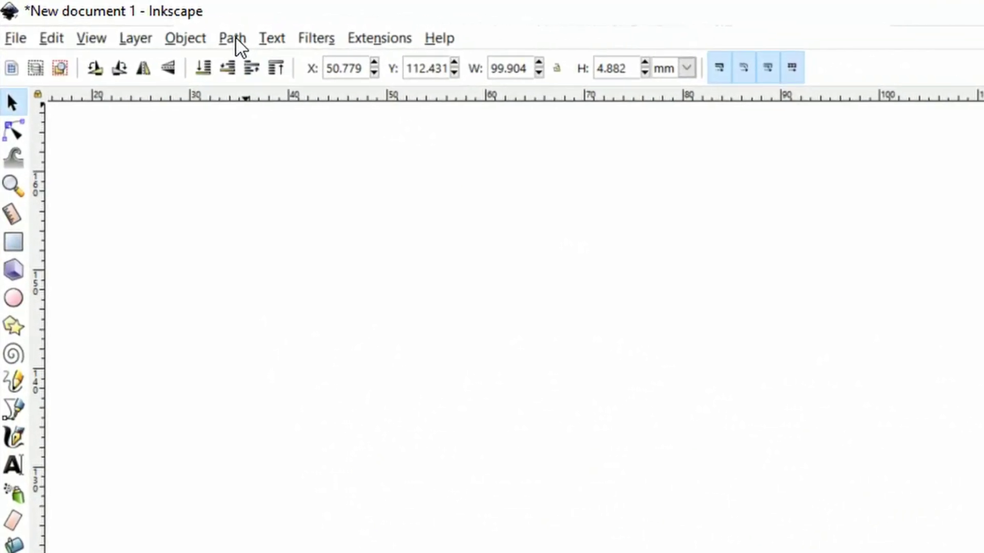
click(235, 41)
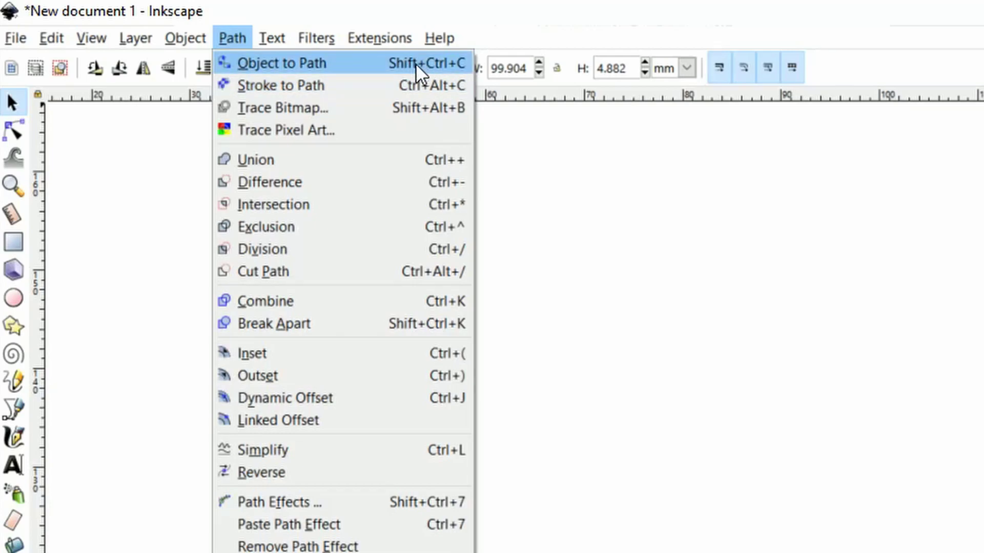
click(322, 65)
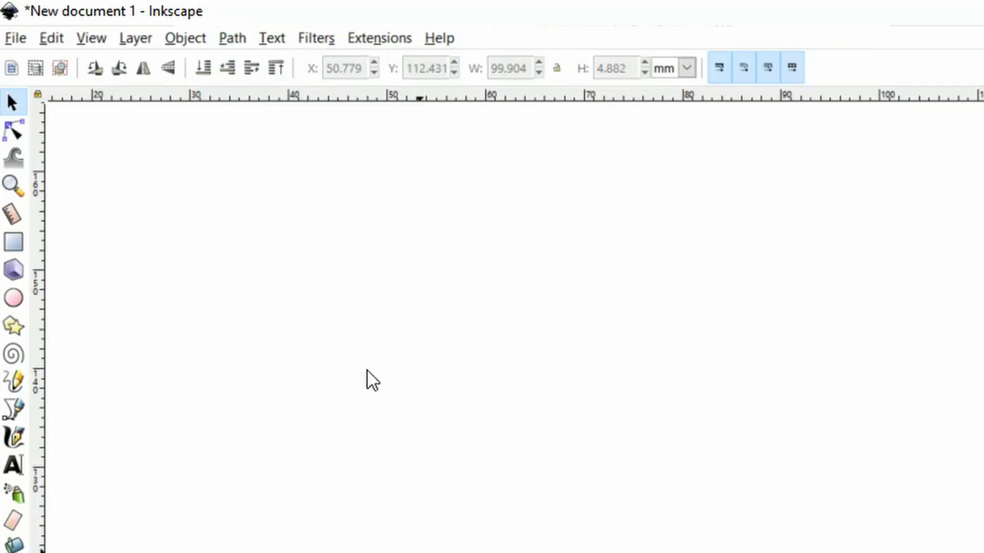
- Open the Laserengraver Laser dialog, rename the output file to mrw.nc, and view its Preferences
click(403, 39)
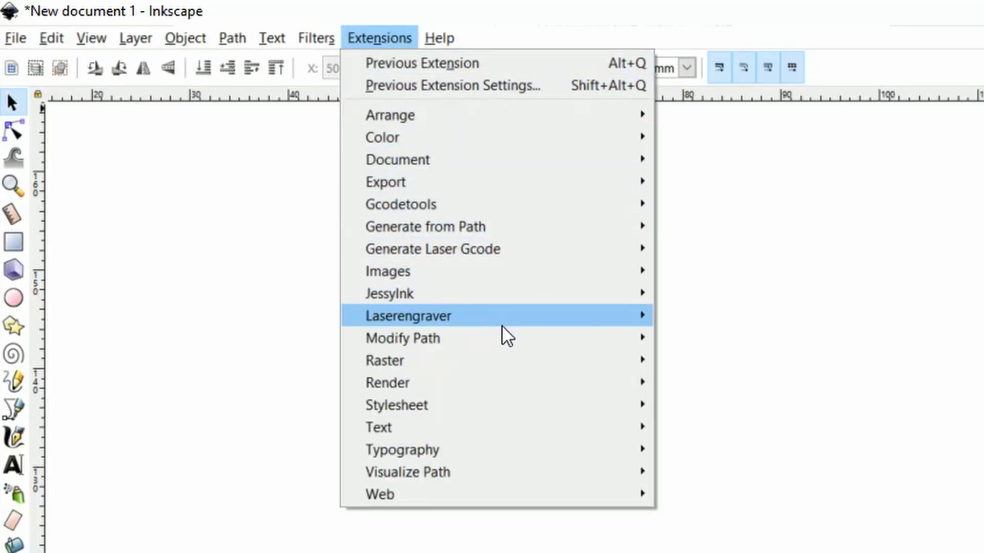
mouse_move(496, 316)
click(698, 316)
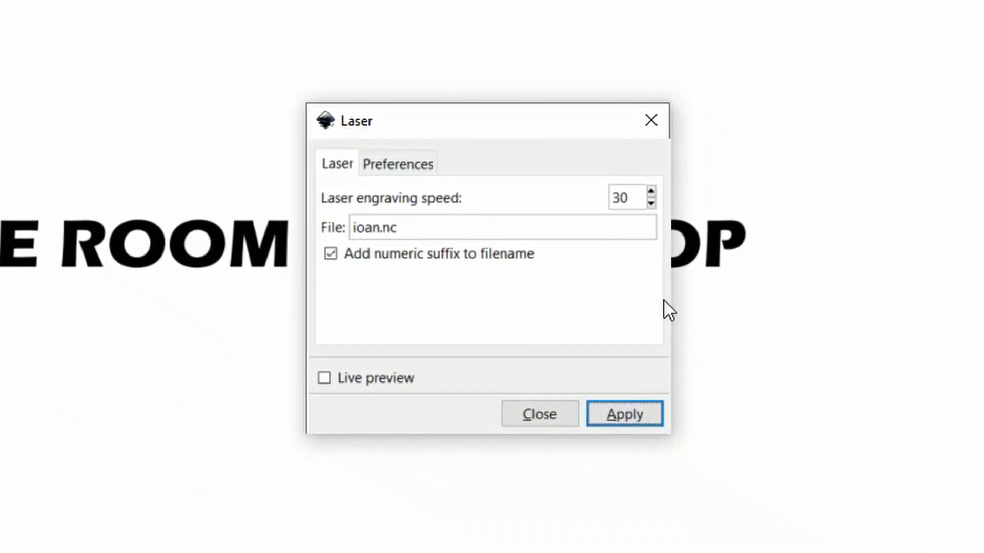
click(378, 229)
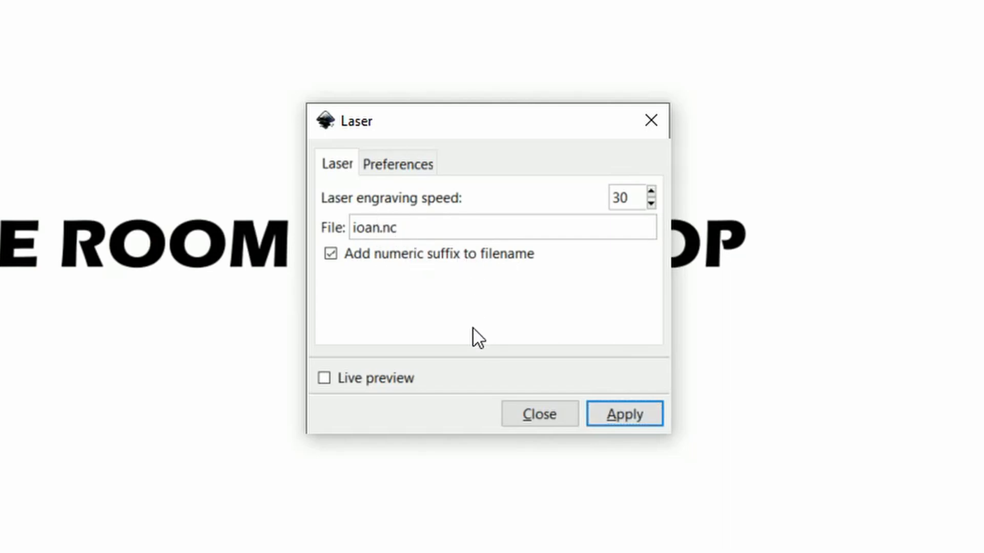
key(BackSpace)
key(BackSpace)
key(BackSpace)
key(BackSpace)
text(mrw)
click(405, 159)
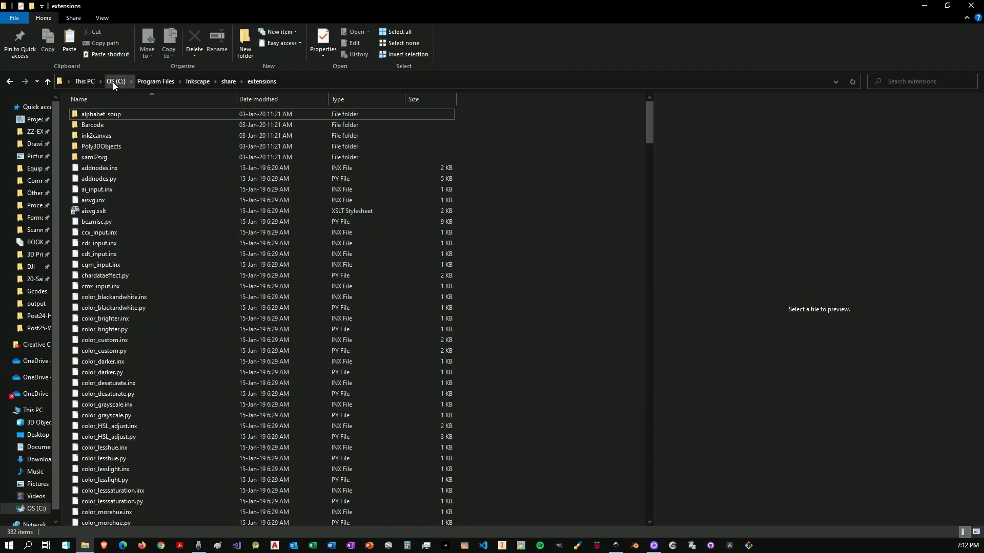
- Navigate File Explorer to the C:\output folder containing ioan_0001.nc
click(114, 81)
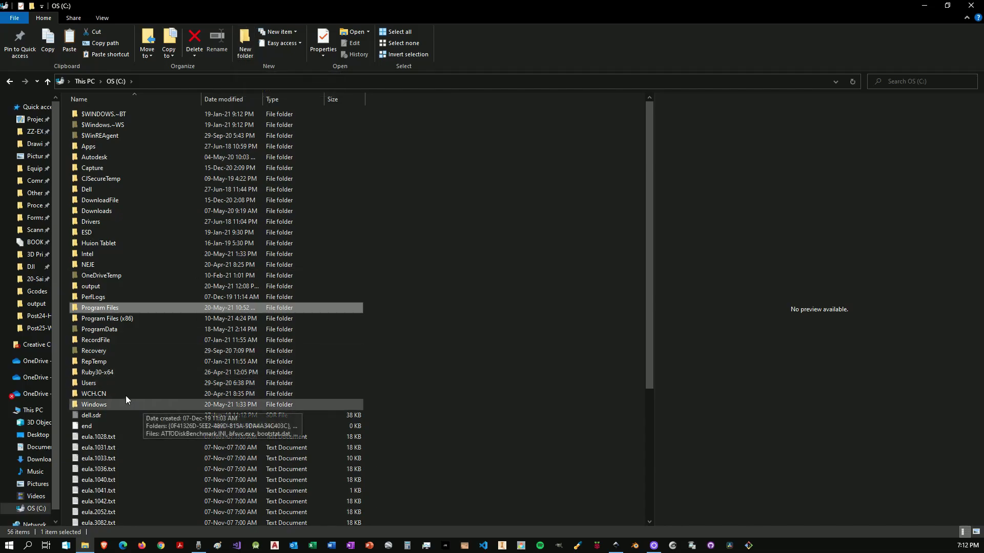
double_click(94, 287)
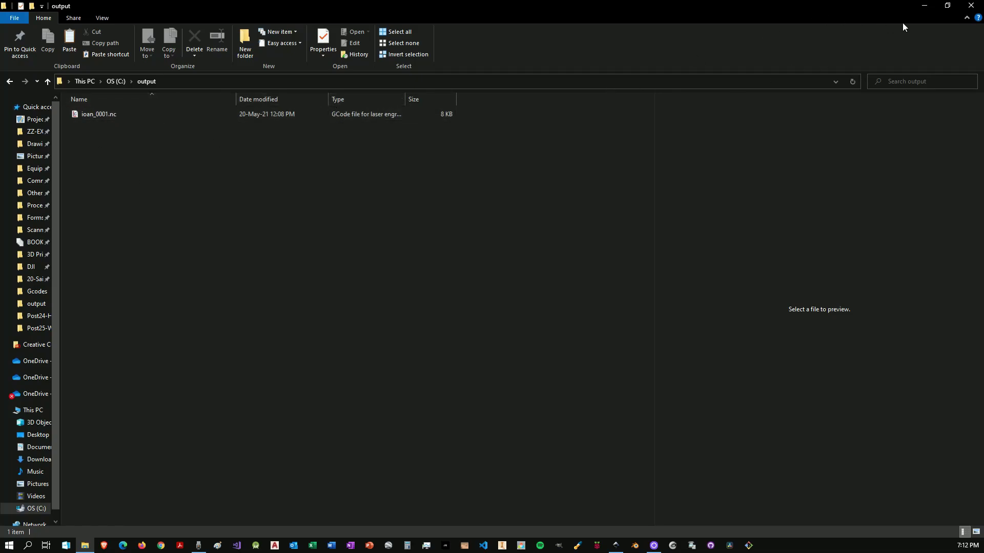
click(923, 6)
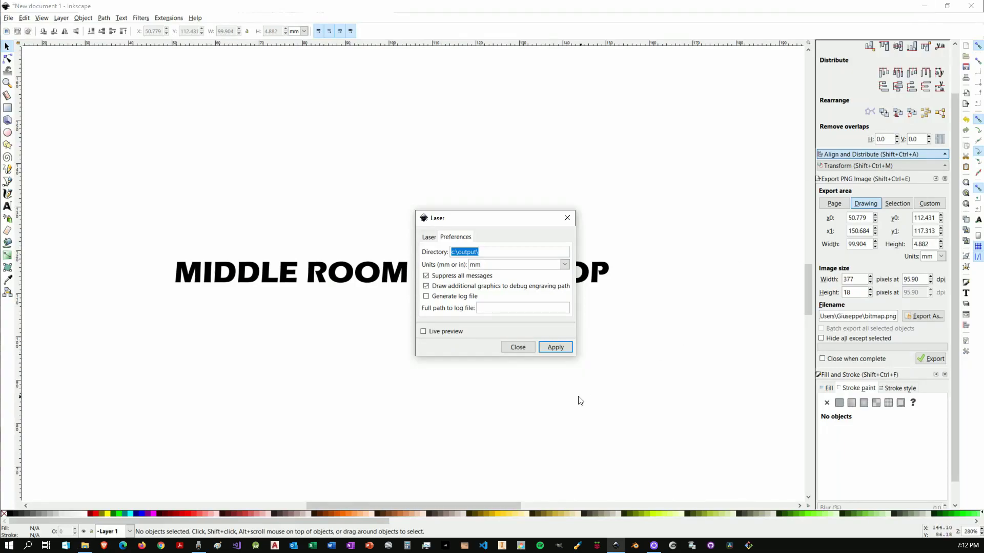
click(556, 347)
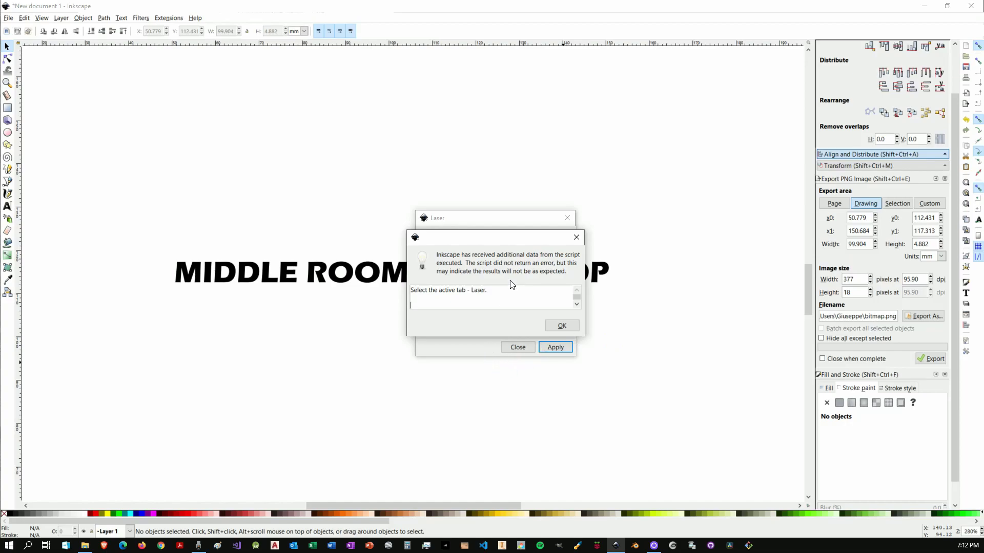
click(562, 326)
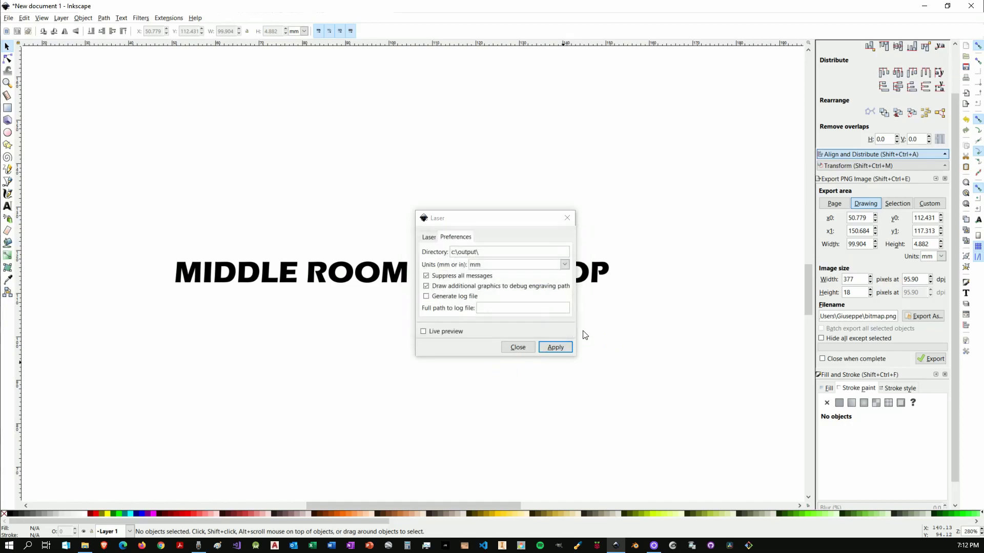
click(84, 546)
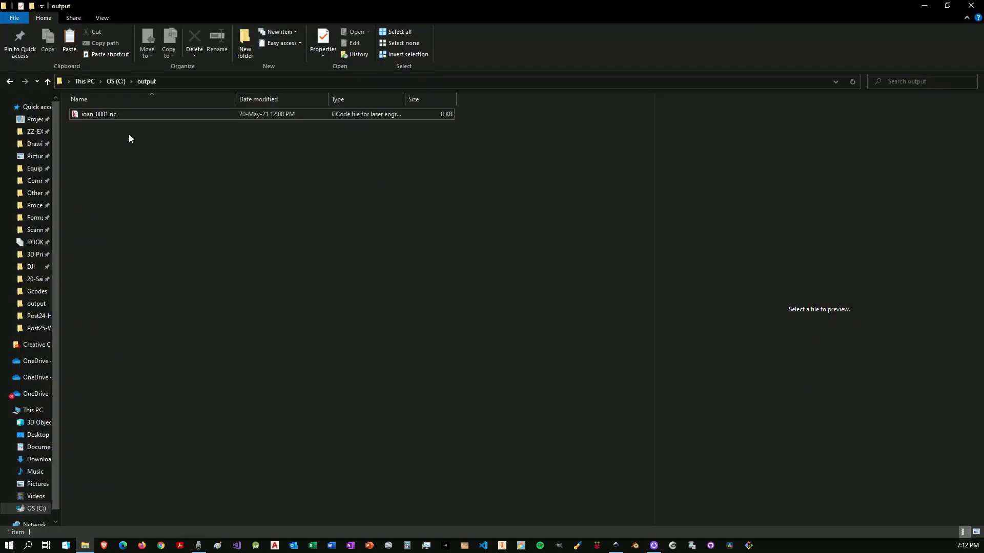
- Confirm the c:\output\ directory, then run the export from the Laser tab with Apply
click(924, 5)
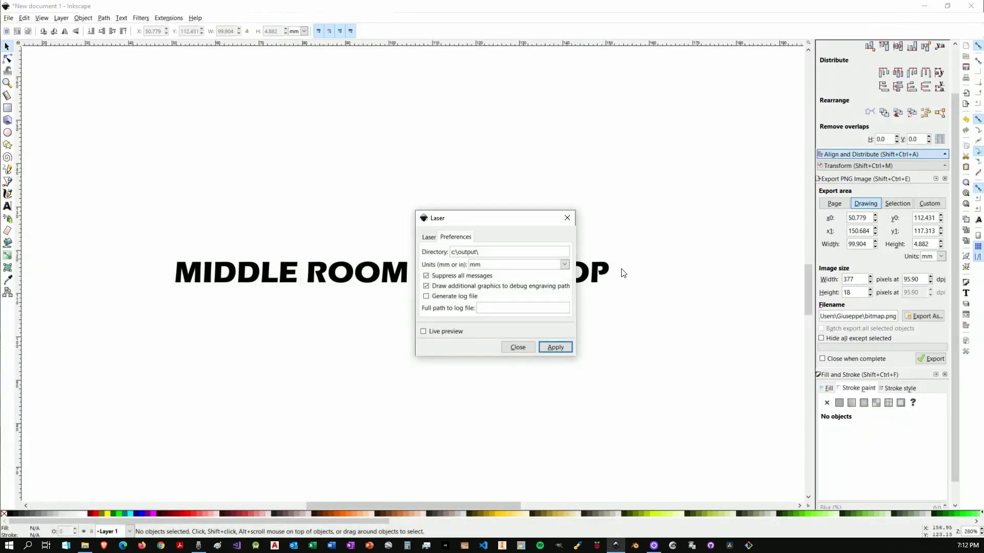
click(505, 249)
click(429, 237)
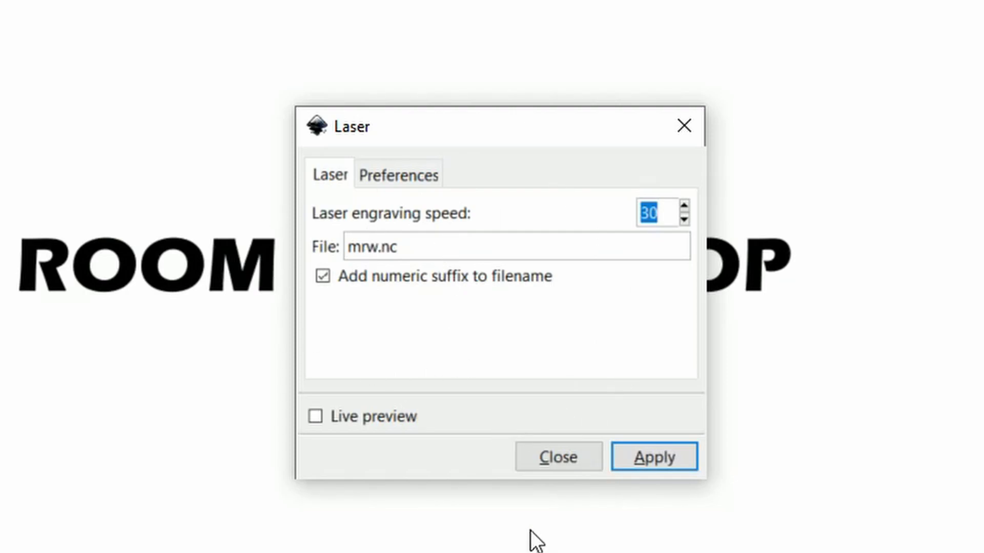
click(664, 458)
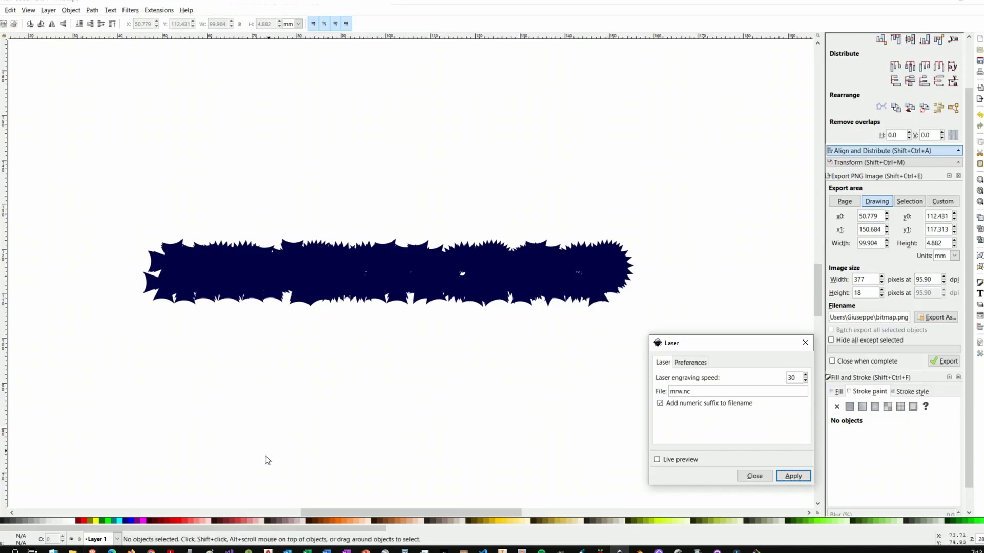
- Preview the new mrw_0001.nc in C:\output, scroll through its G-code, then close the preview
click(72, 551)
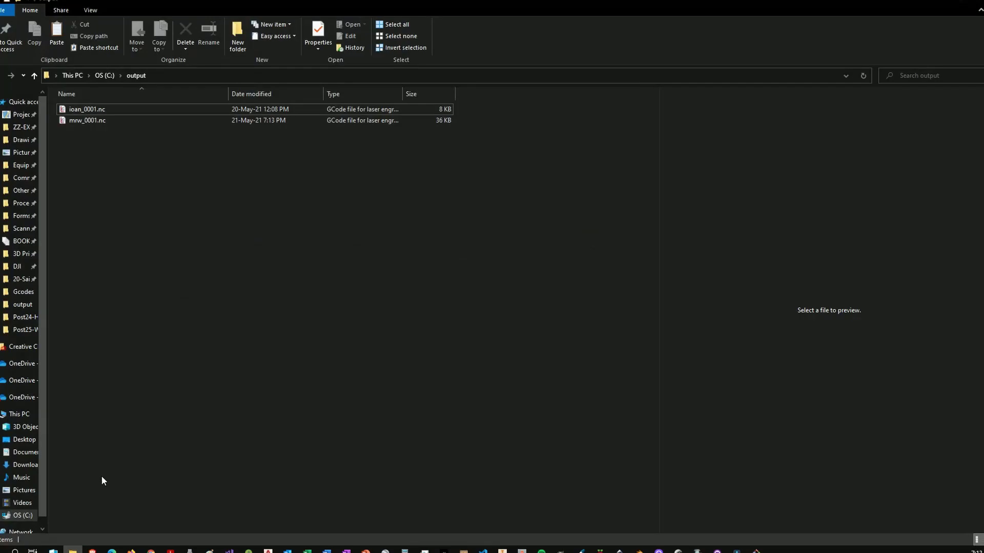
click(85, 125)
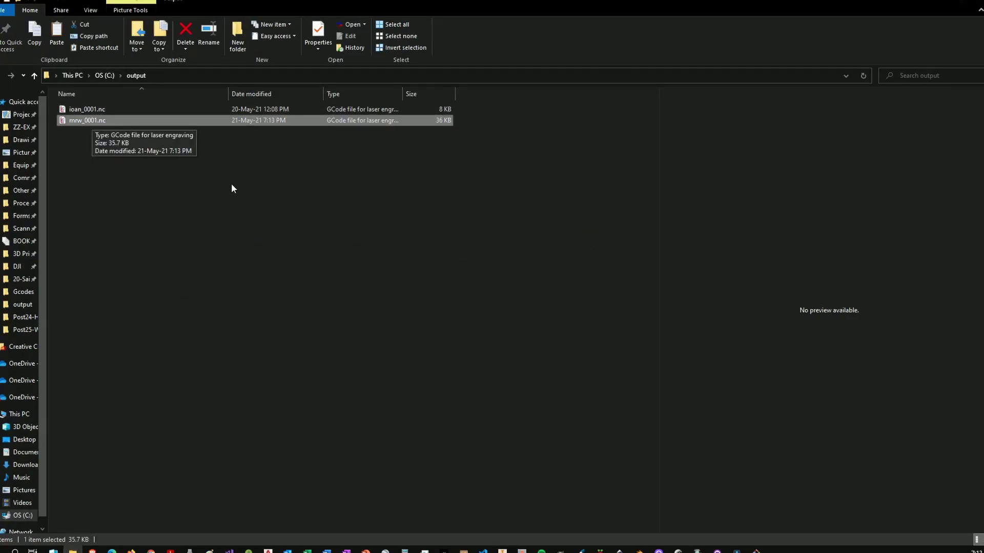
key(space)
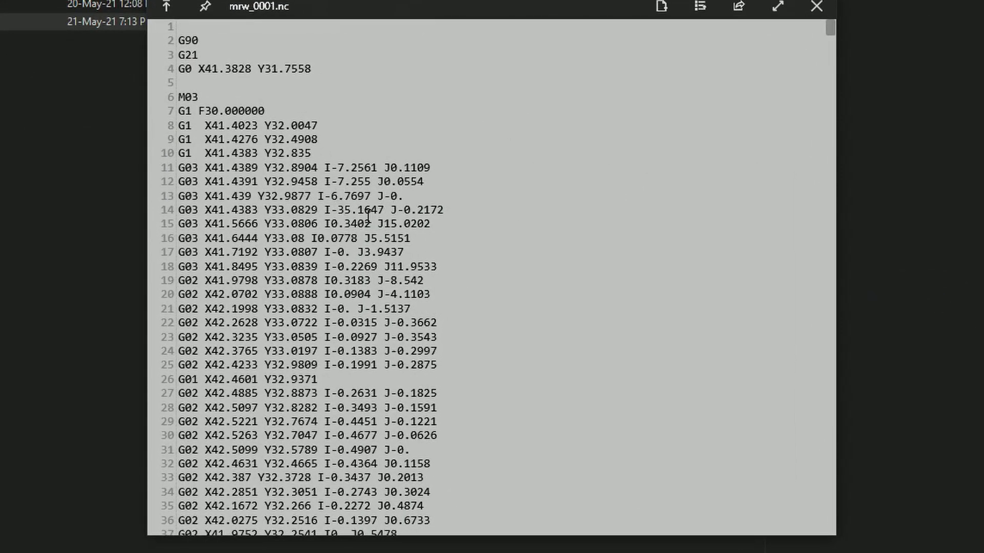
scroll(368, 217, down, 3)
scroll(367, 216, up, 3)
scroll(358, 230, down, 10)
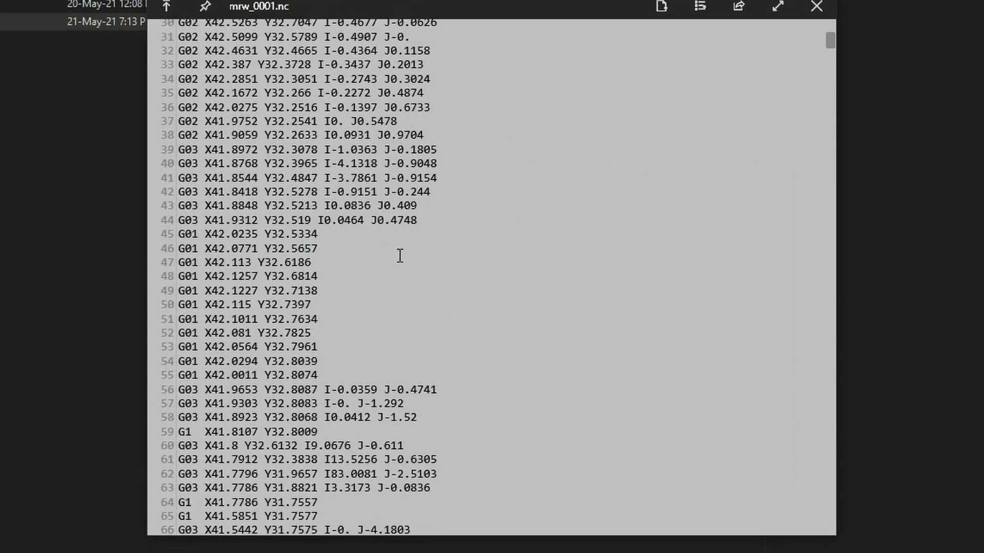
scroll(401, 256, down, 20)
key(Escape)
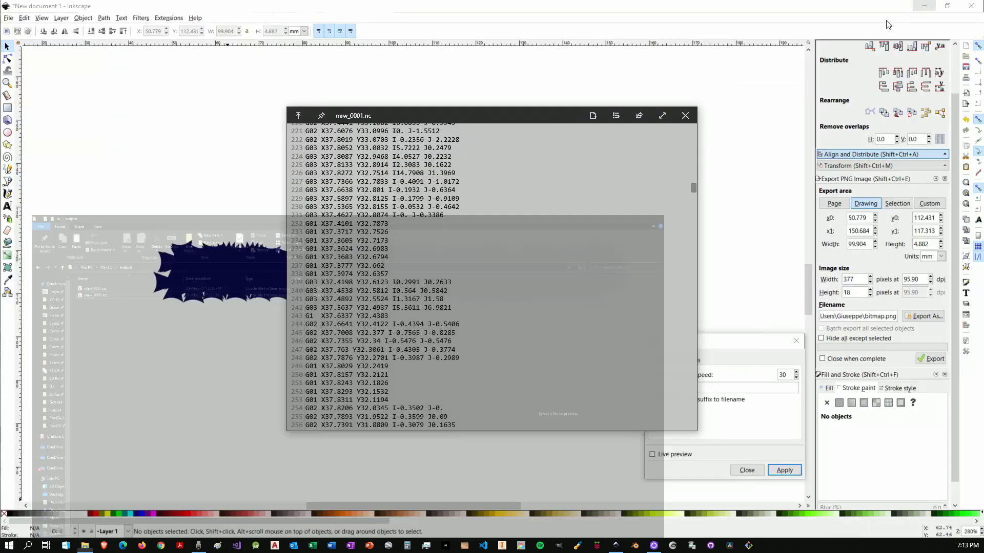
- Close the mrw_0001.nc G-code view, centre the Laser dialog over the canvas, and switch to NEJE V5.5
click(924, 5)
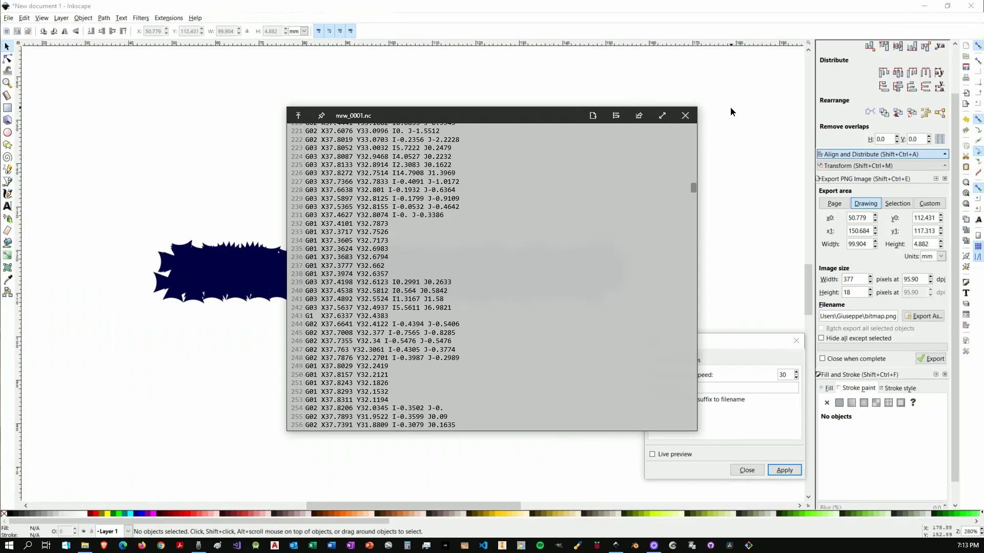
click(685, 115)
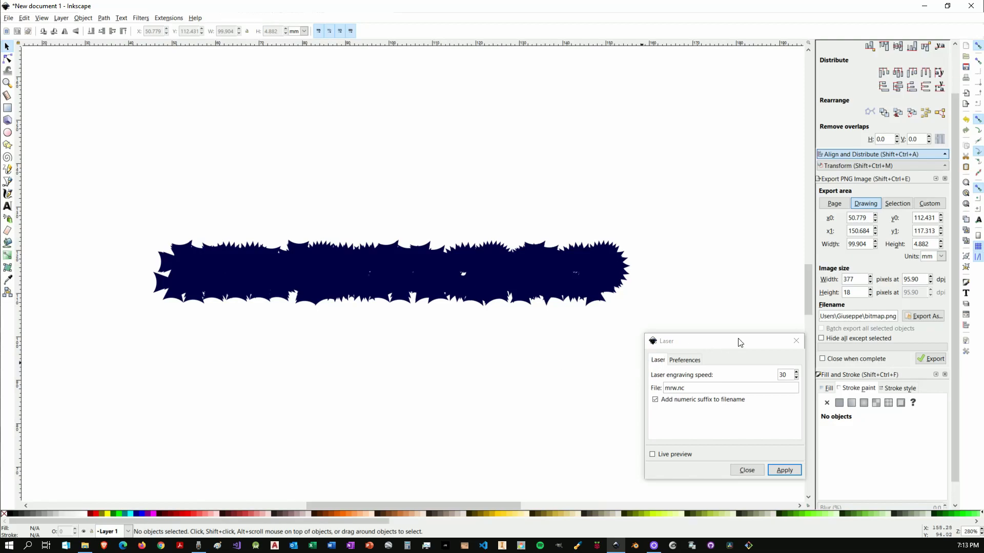
drag(736, 346, 433, 232)
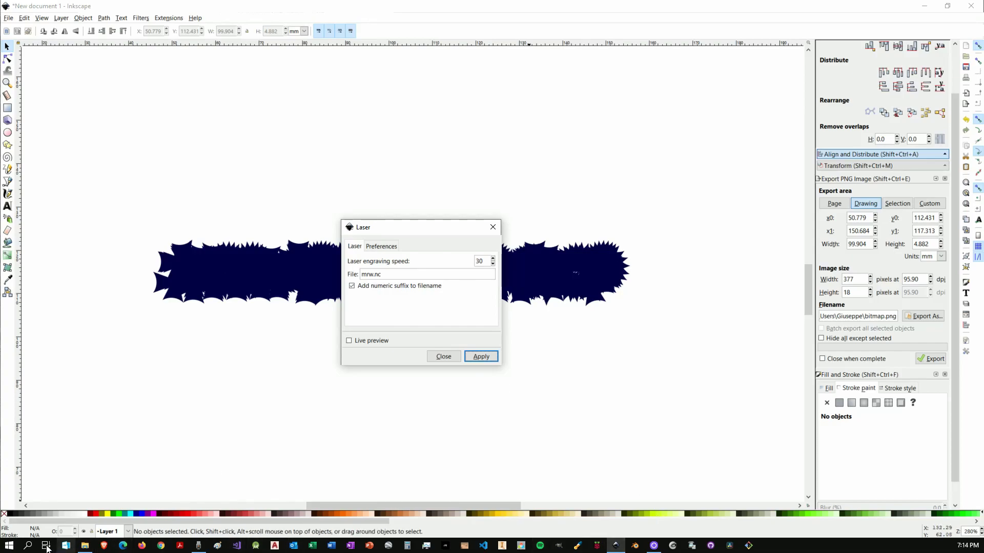
click(28, 546)
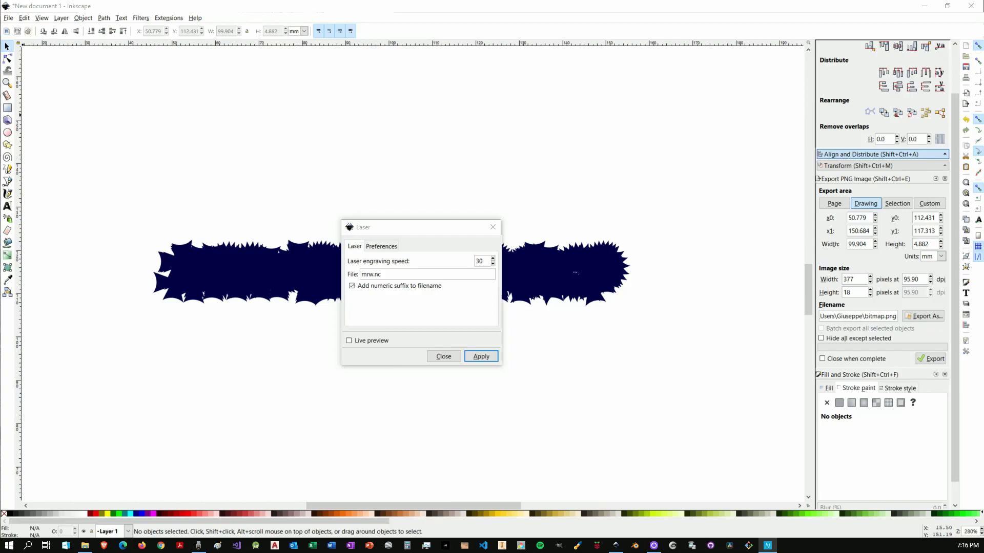
key(alt+Tab)
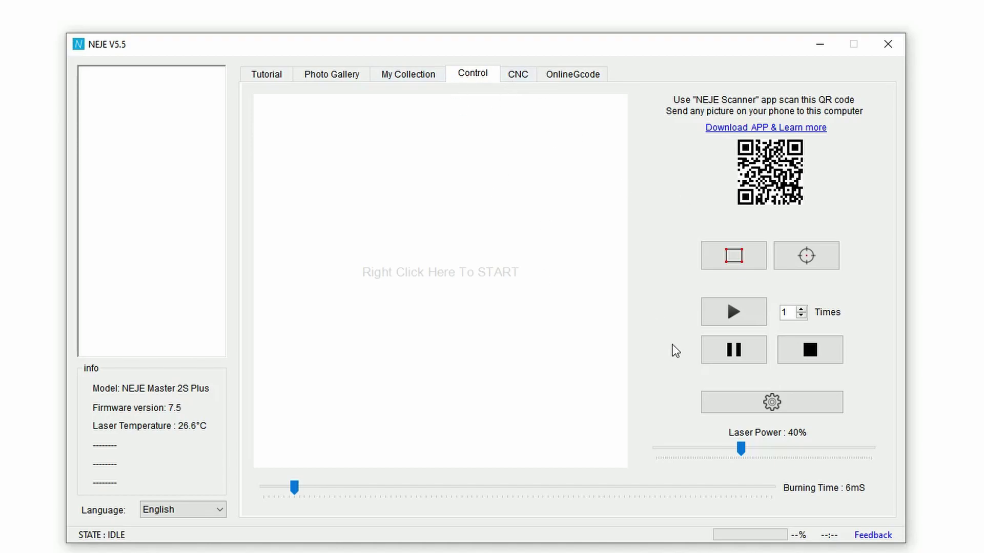
- Load mrw_0001.nc from the output folder via Load Gcode > Gcode File (*.nc)
right_click(435, 272)
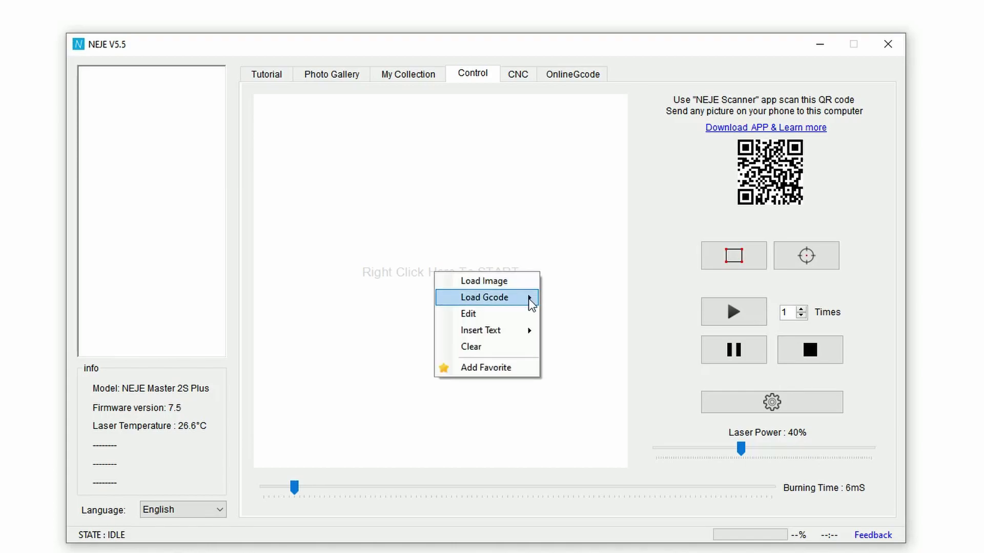
mouse_move(518, 300)
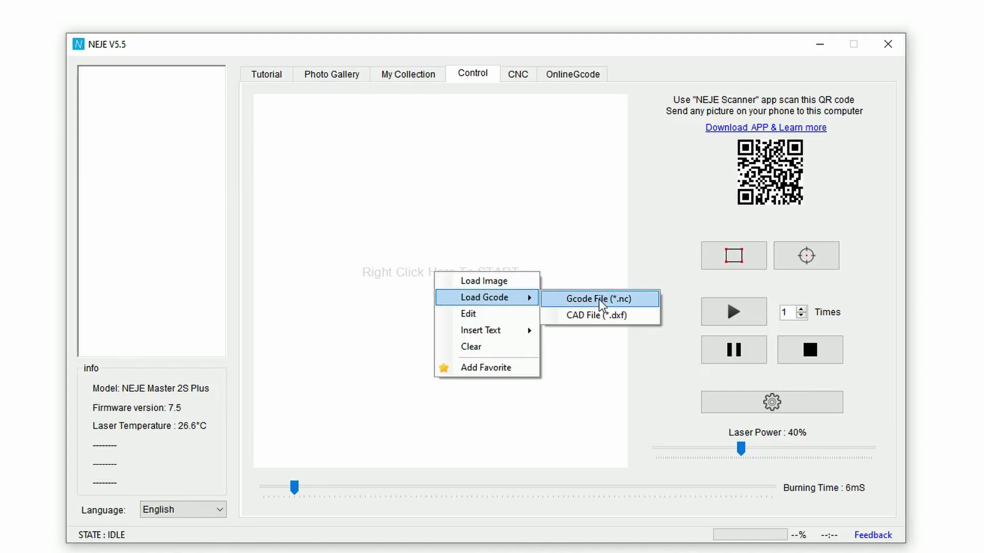
click(617, 302)
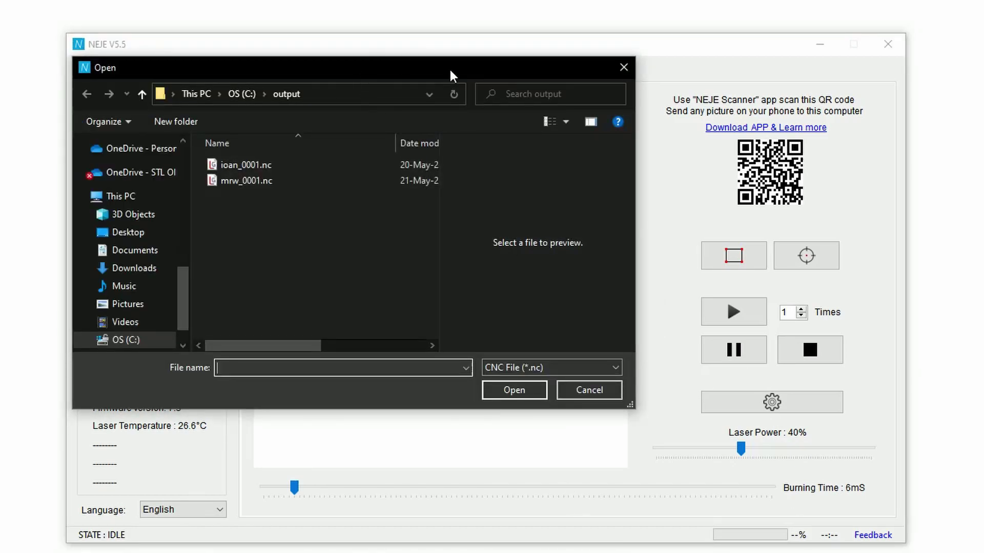
drag(459, 72, 605, 93)
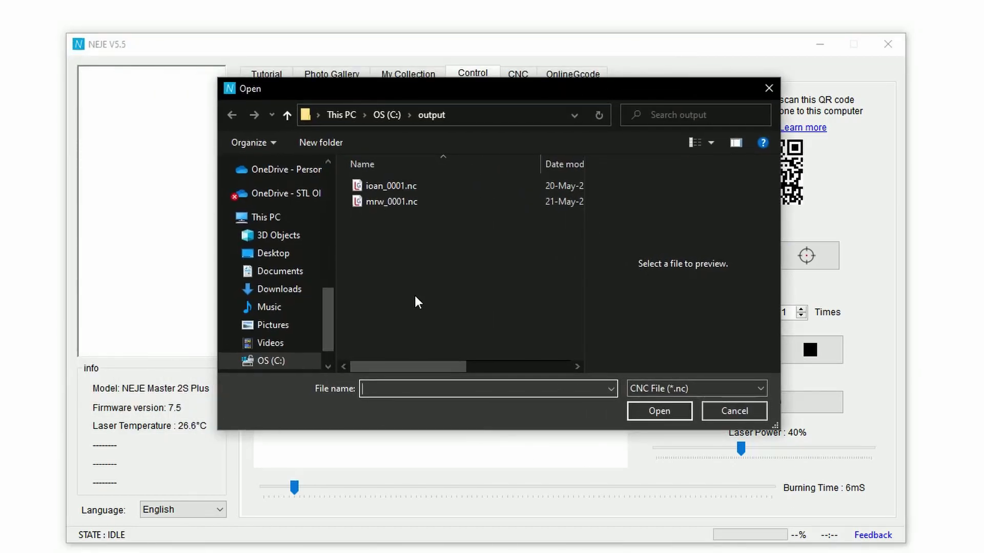
click(387, 205)
click(658, 410)
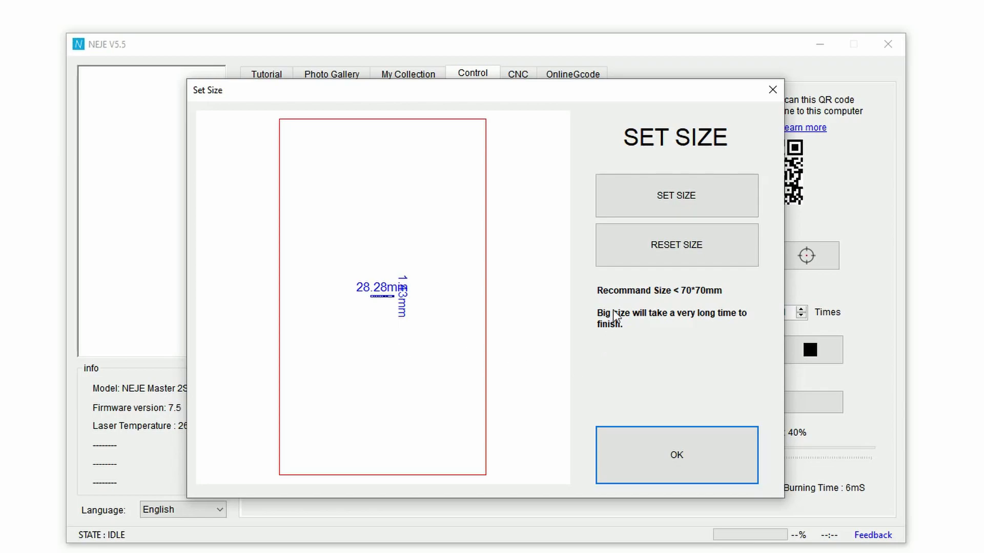
- Open SET SIZE and try a 15 mm height, dismissing the out-of-range warning
click(676, 198)
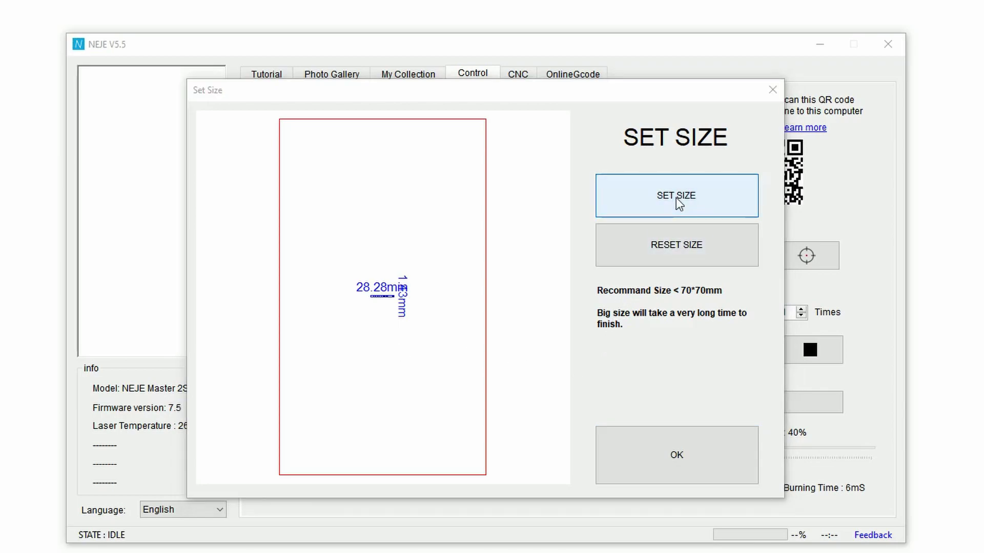
drag(498, 217, 560, 239)
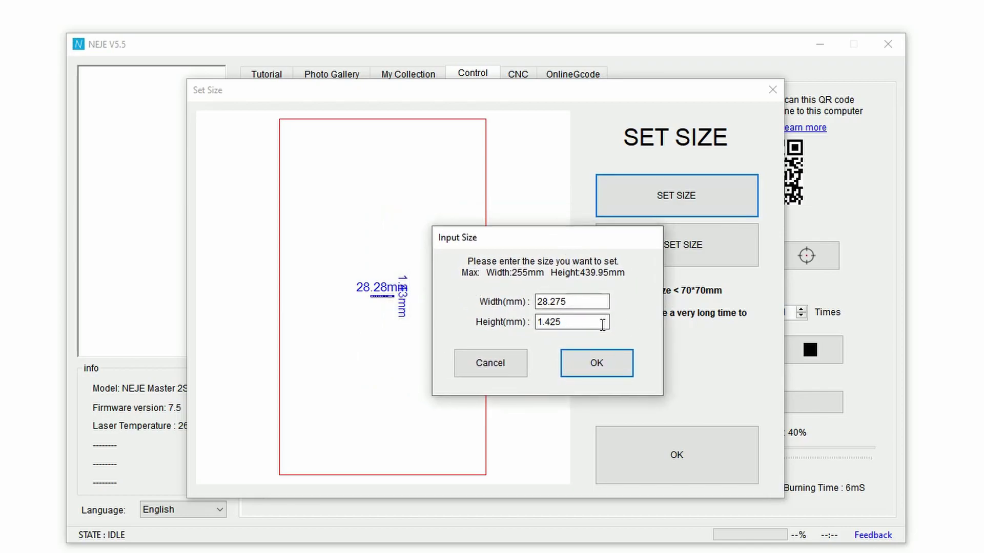
click(582, 322)
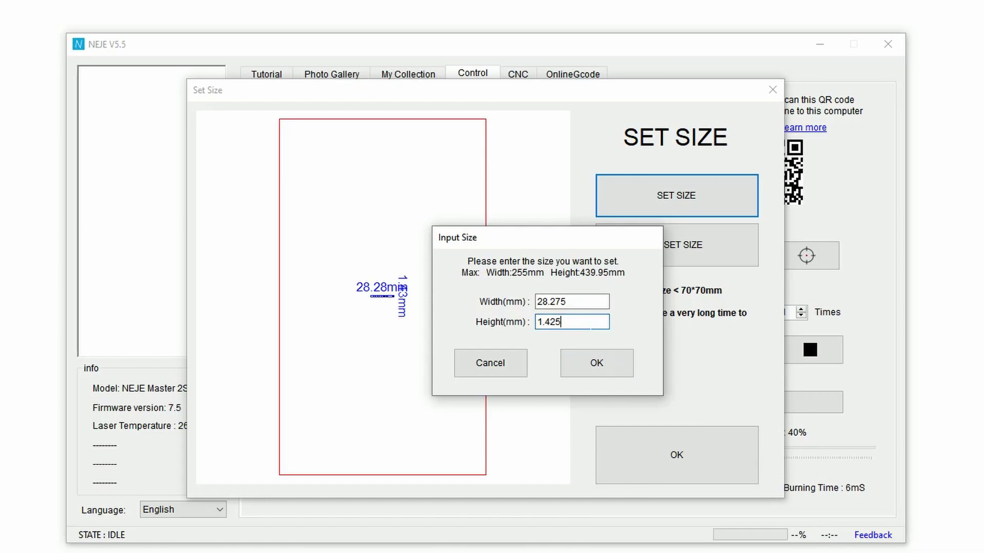
drag(594, 323, 493, 330)
text(15)
click(586, 353)
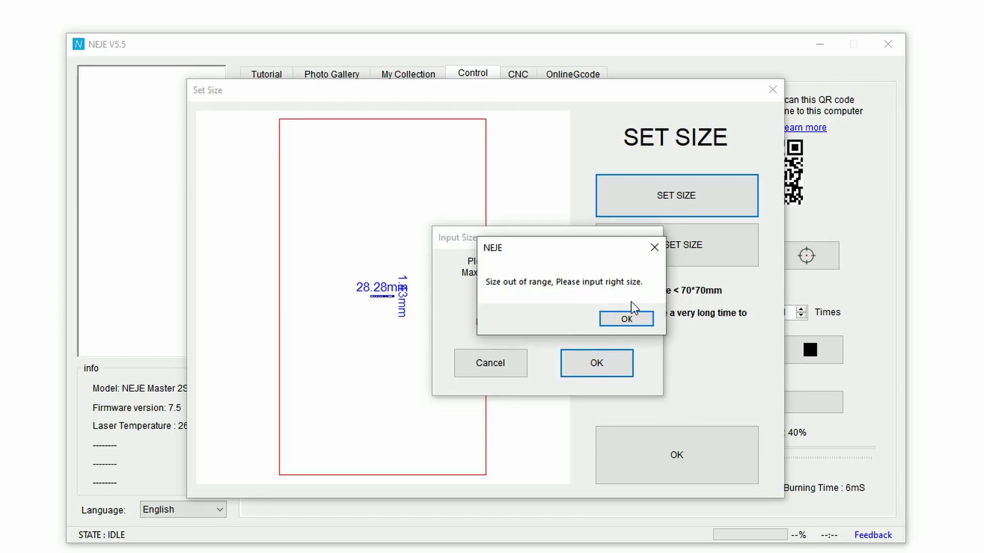
click(644, 319)
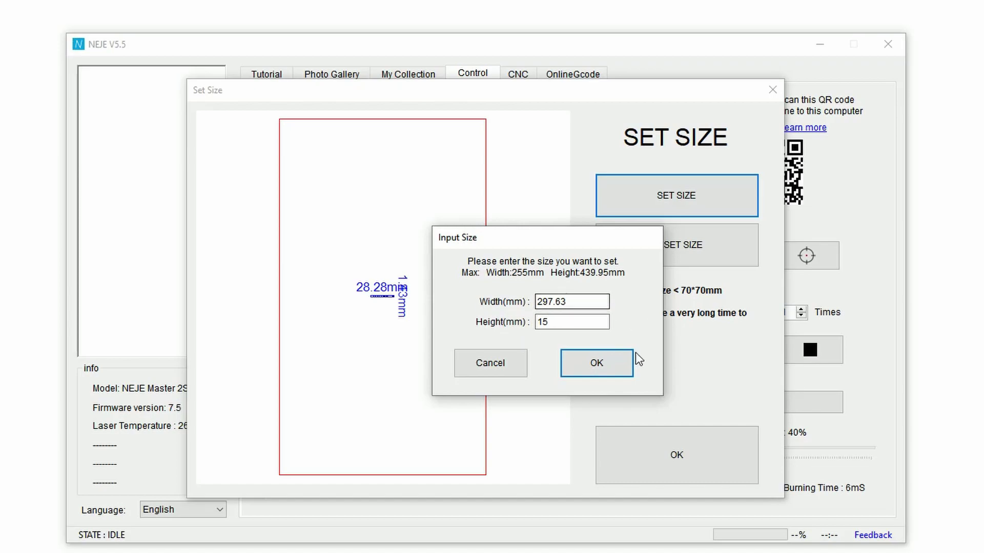
- Enter a width of 120 mm instead and apply it to the design
key(shift+Tab)
key(shift+Tab)
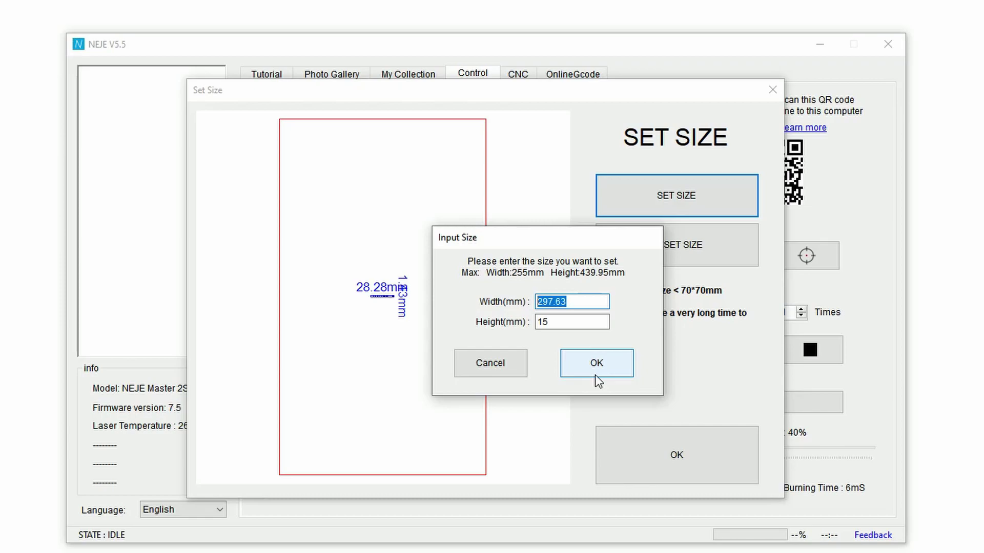
text(100)
drag(556, 302, 535, 302)
text(120)
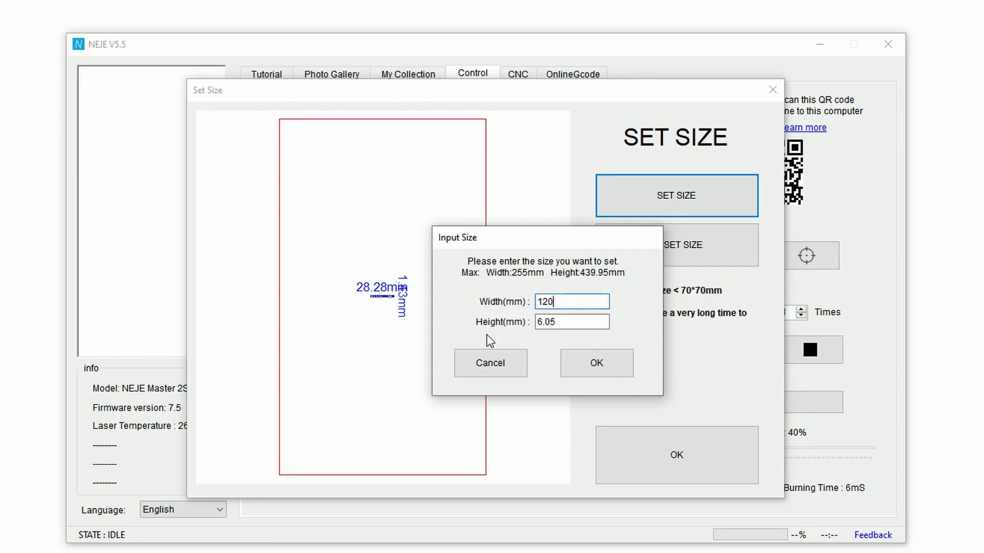
click(572, 323)
click(589, 364)
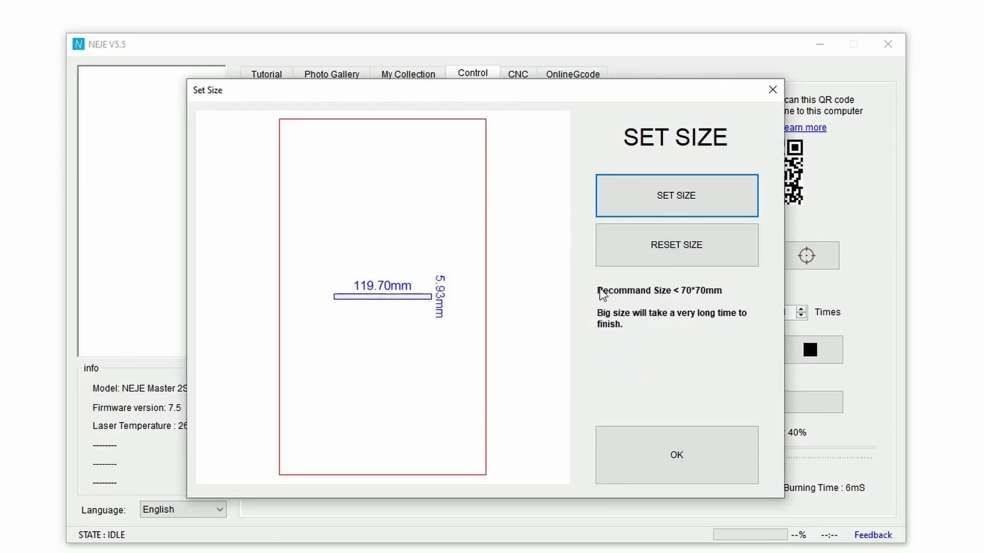
click(816, 328)
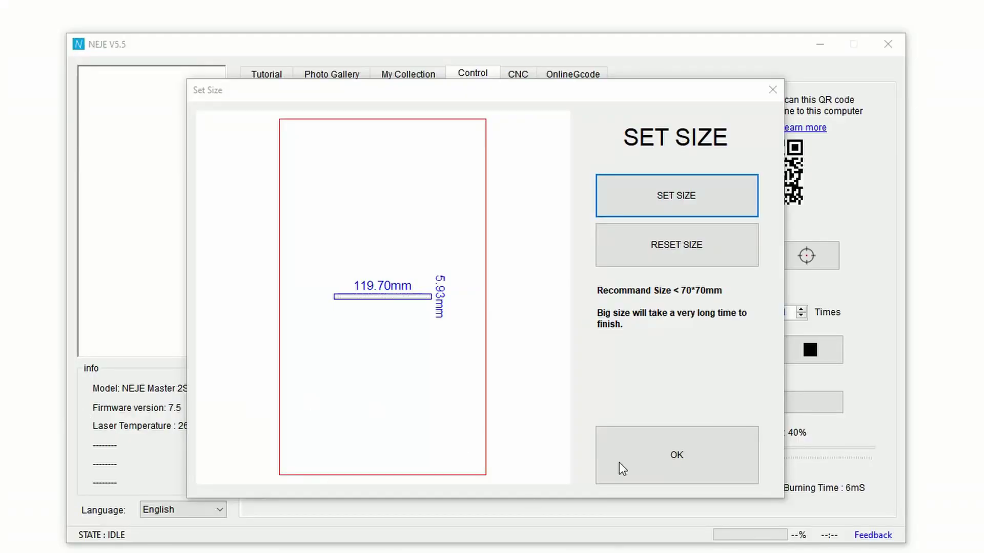
- Accept the 120 mm size in Set Size, then stop the engraving-location preview
click(633, 465)
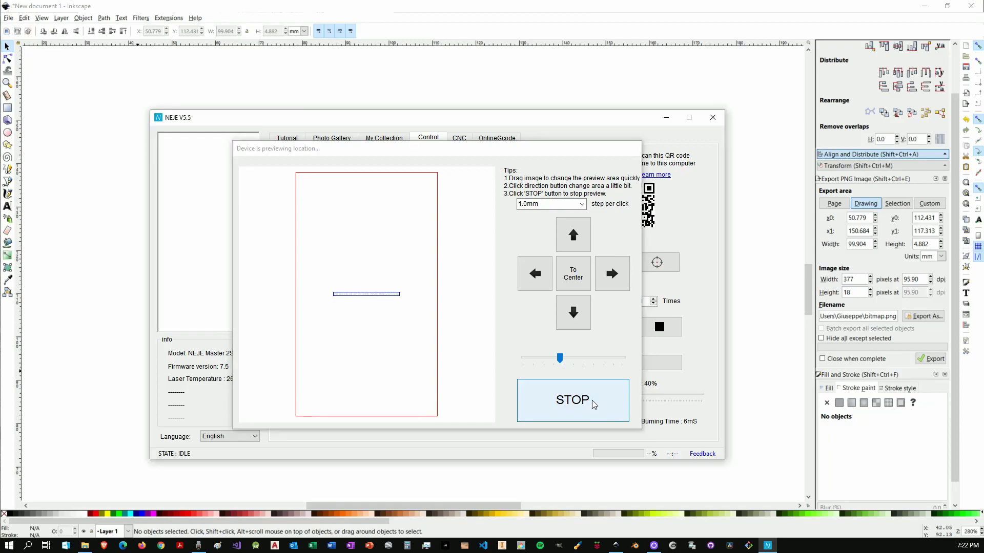
click(594, 405)
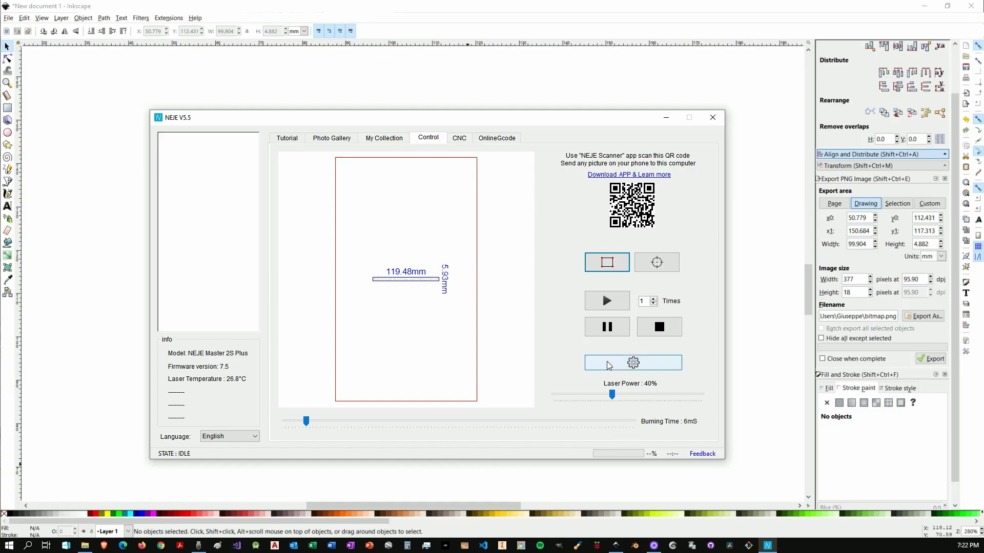
- Start engraving the 120 mm MIDDLE ROOM WORKSHOP design and let it upload
click(614, 307)
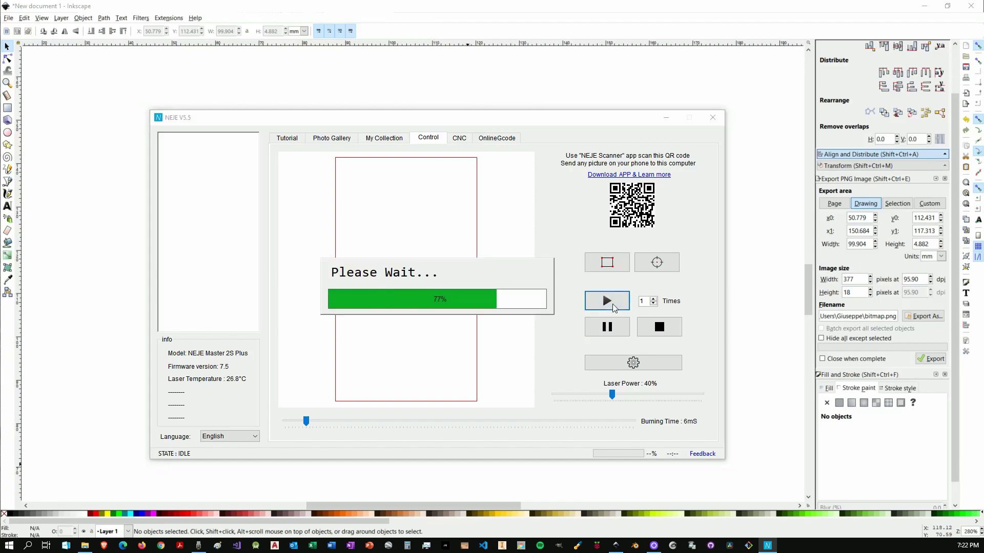